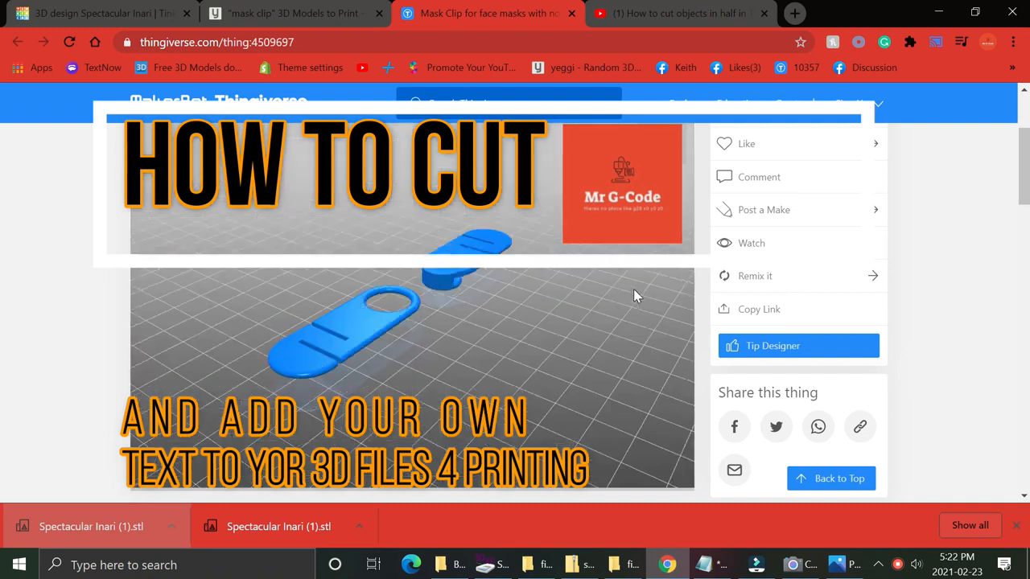
Import the file mask_clip_-_both_sides_v1.stl into the design from the files folder.
{"action": "mouse_move", "coordinate": [265, 235]}
{"action": "left_mouse_down"}
{"action": "mouse_move", "coordinate": [430, 276]}
{"action": "mouse_move", "coordinate": [591, 173]}
{"action": "left_mouse_up"}
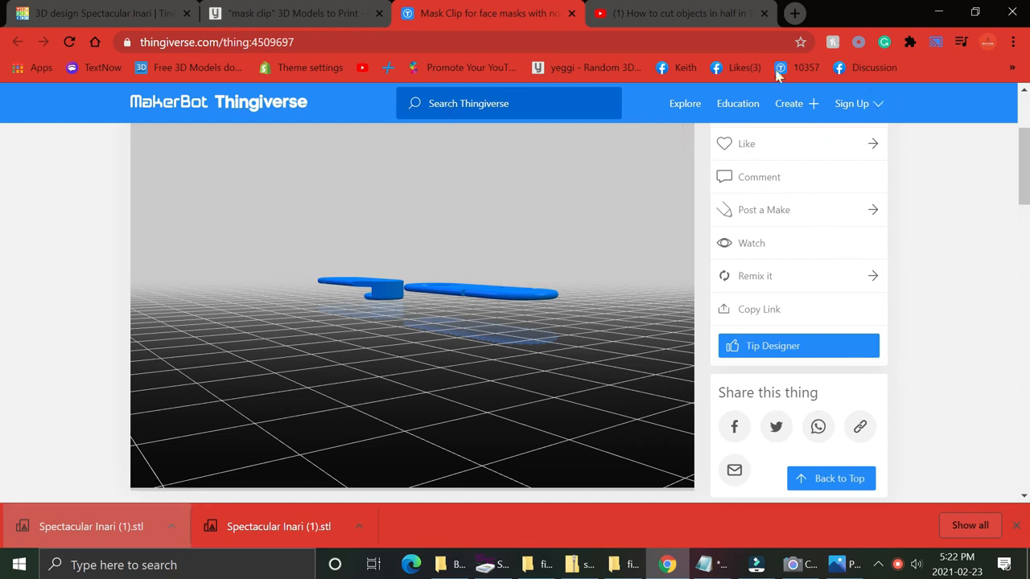
{"action": "left_click", "coordinate": [66, 10]}
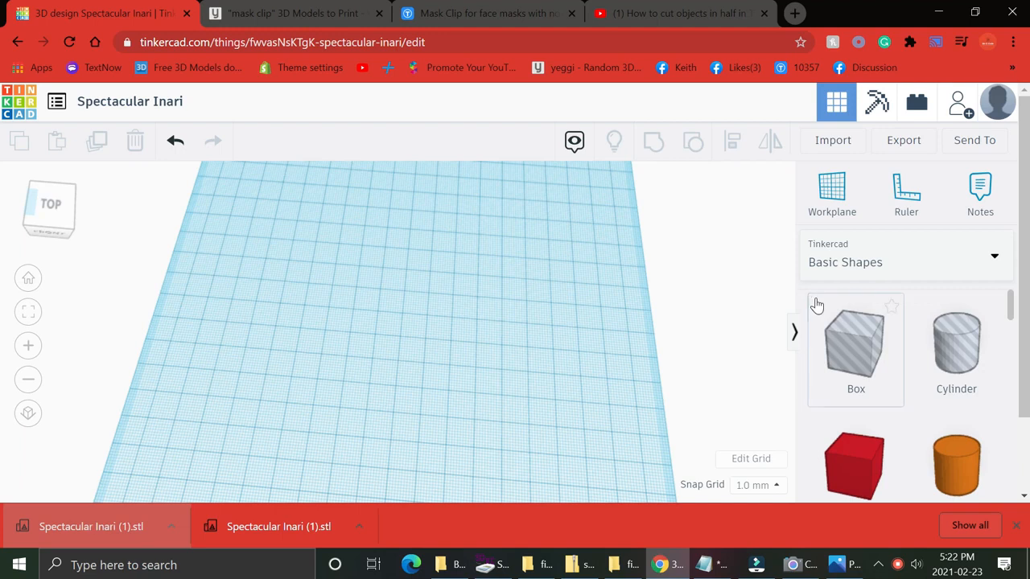
{"action": "left_click", "coordinate": [853, 140]}
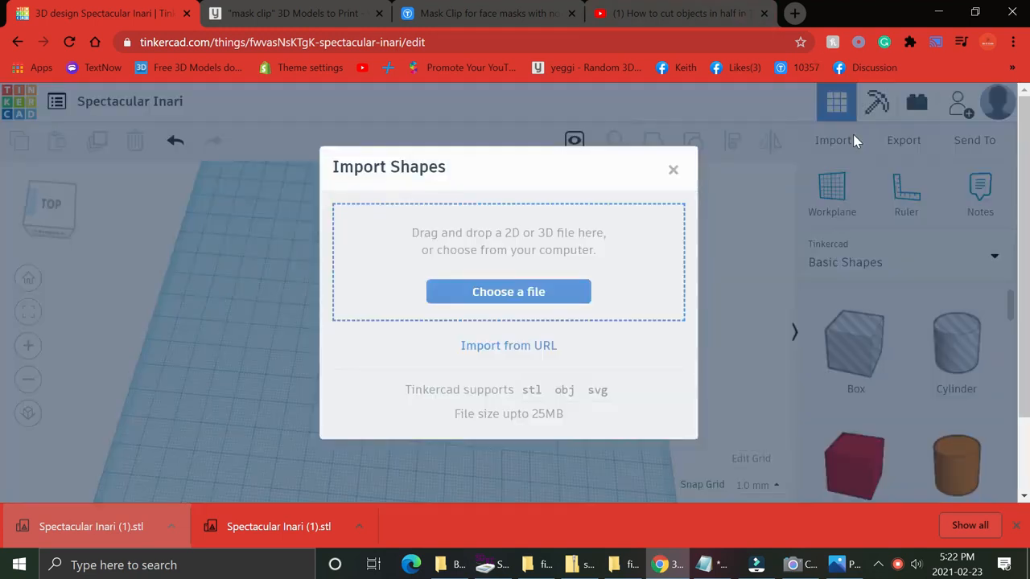
{"action": "left_click", "coordinate": [623, 564]}
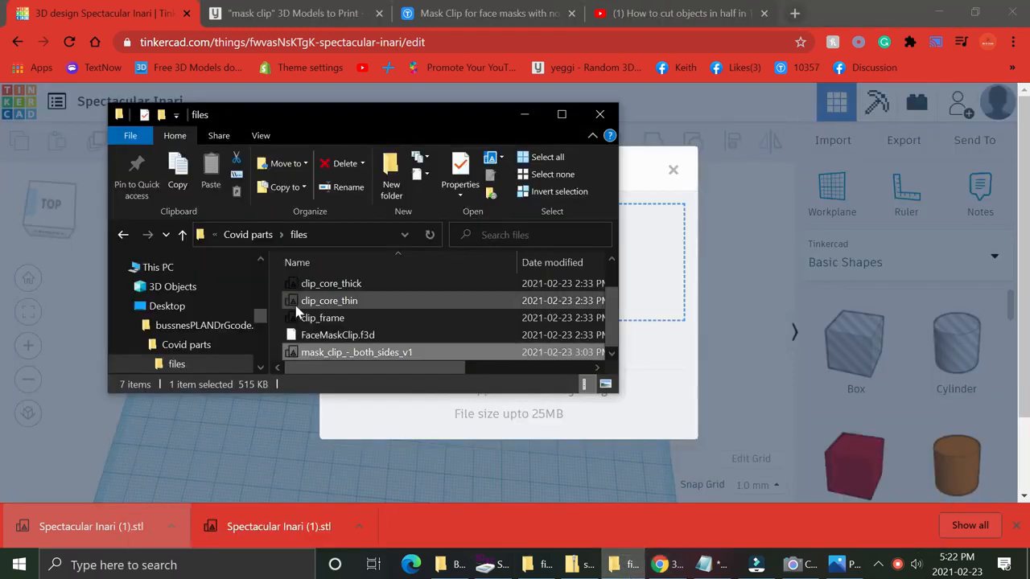
{"action": "left_click_drag", "start_coordinate": [407, 354], "coordinate": [656, 299]}
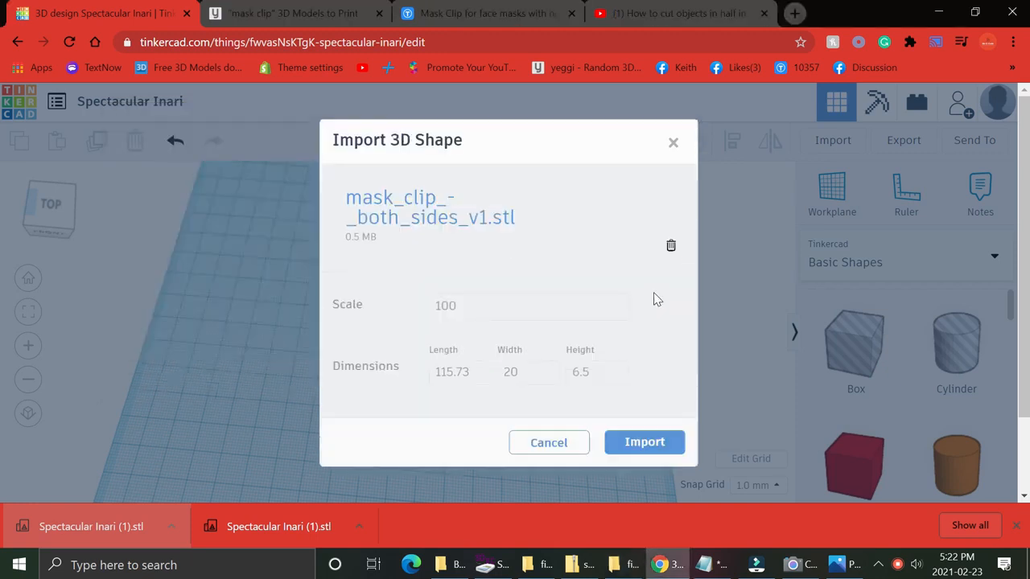
{"action": "left_click", "coordinate": [643, 442]}
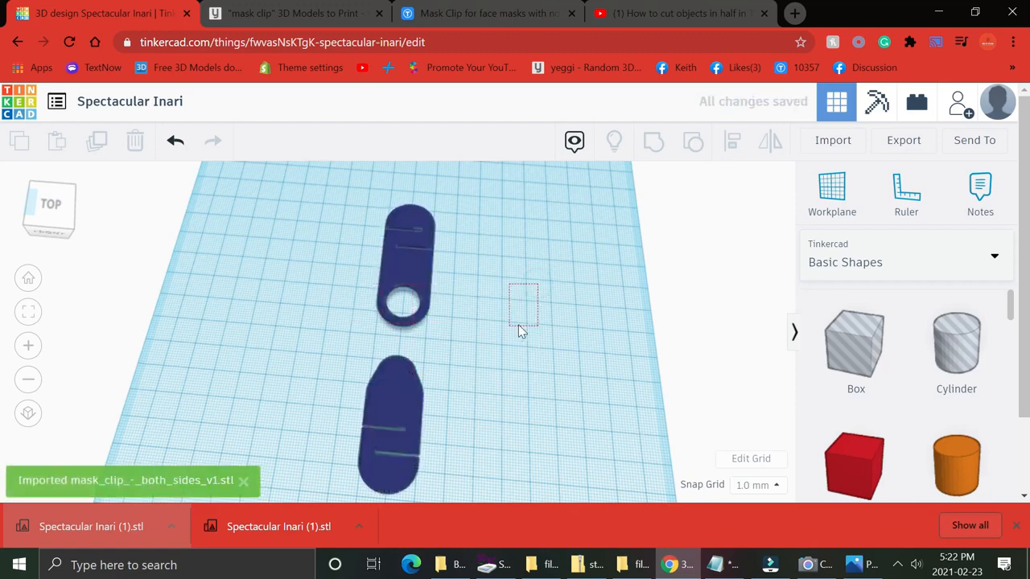
Place a Box hole over the upper clip piece of the imported model.
{"action": "right_click_drag", "start_coordinate": [519, 319], "coordinate": [516, 368]}
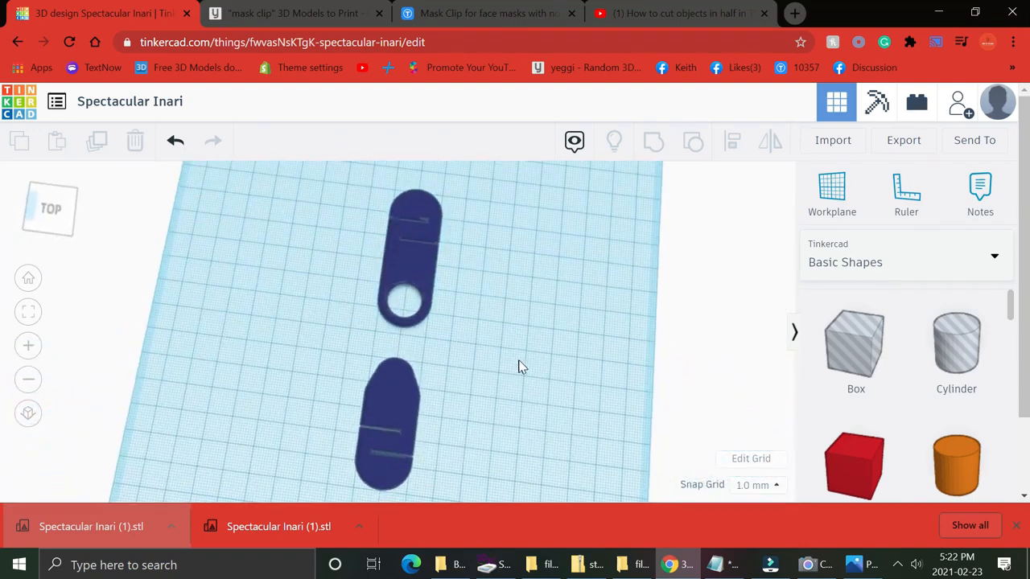
{"action": "left_click_drag", "start_coordinate": [838, 367], "coordinate": [566, 190]}
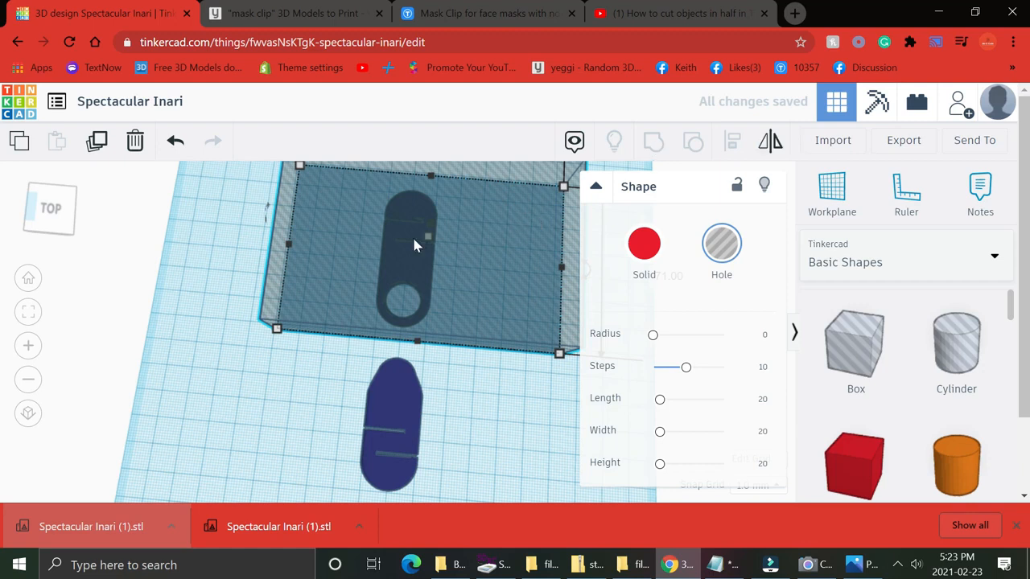
{"action": "left_click_drag", "start_coordinate": [476, 299], "coordinate": [476, 300]}
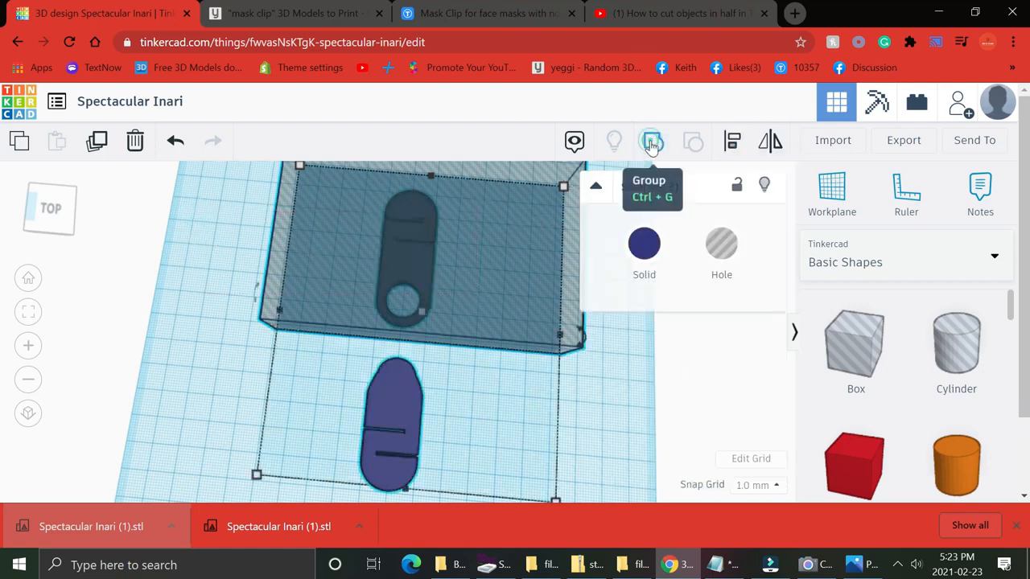
Duplicate the imported clip model and move the copy aside.
{"action": "left_click", "coordinate": [184, 223]}
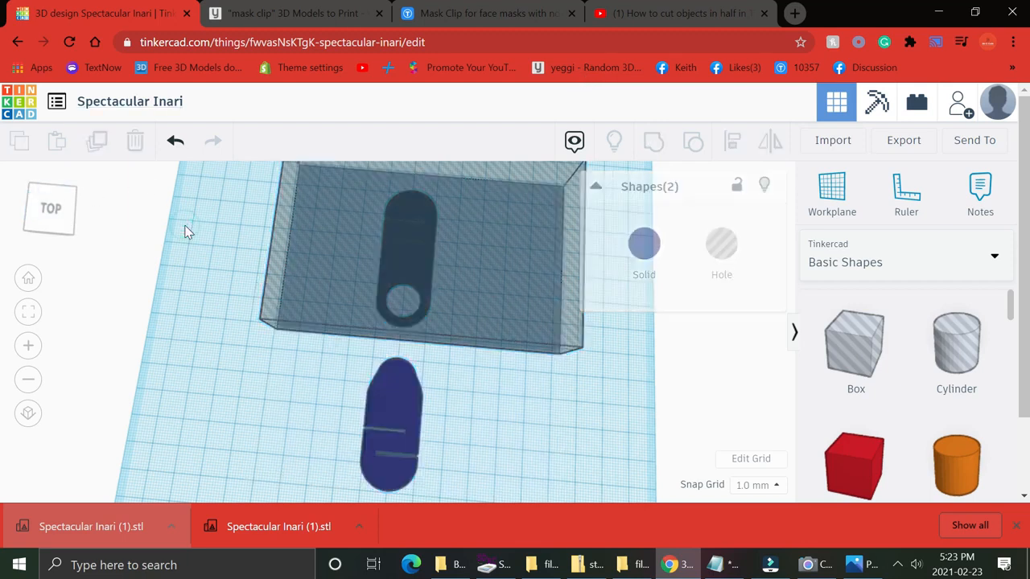
{"action": "left_click", "coordinate": [381, 413]}
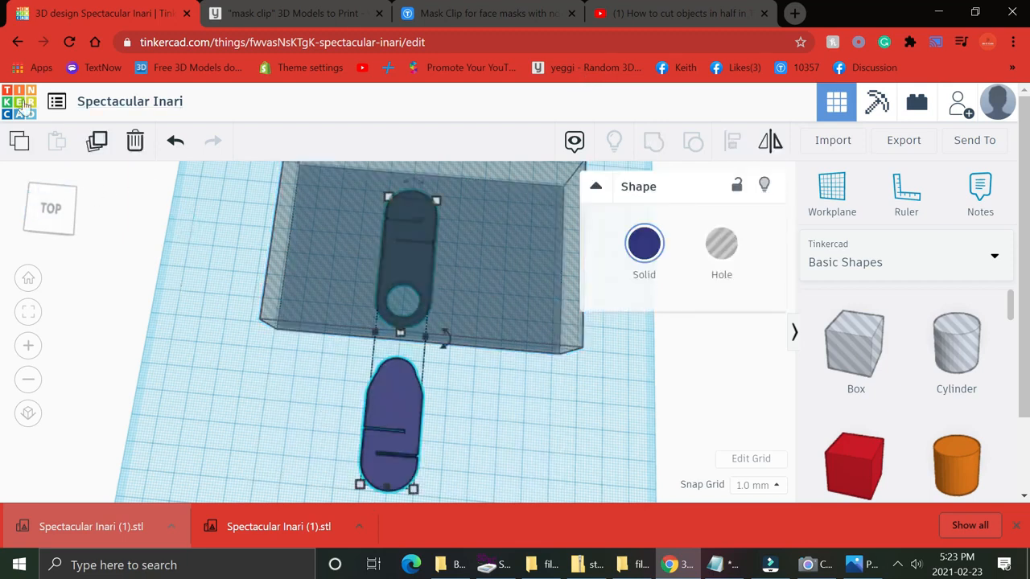
{"action": "left_click", "coordinate": [95, 143]}
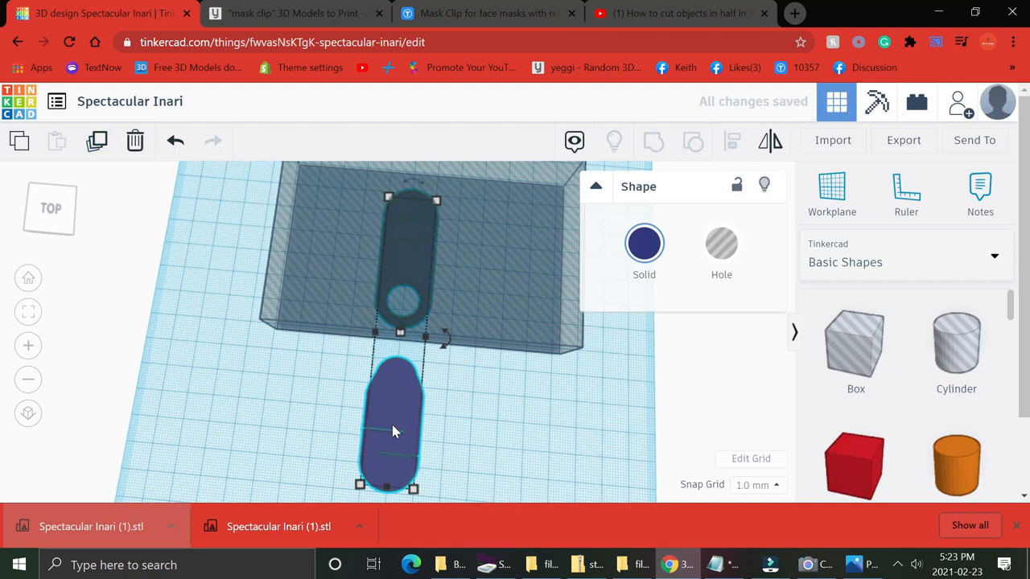
{"action": "left_click_drag", "start_coordinate": [397, 415], "coordinate": [734, 427]}
Select the hole box together with the original clip model and group them to cut off the upper piece.
{"action": "left_click", "coordinate": [222, 374]}
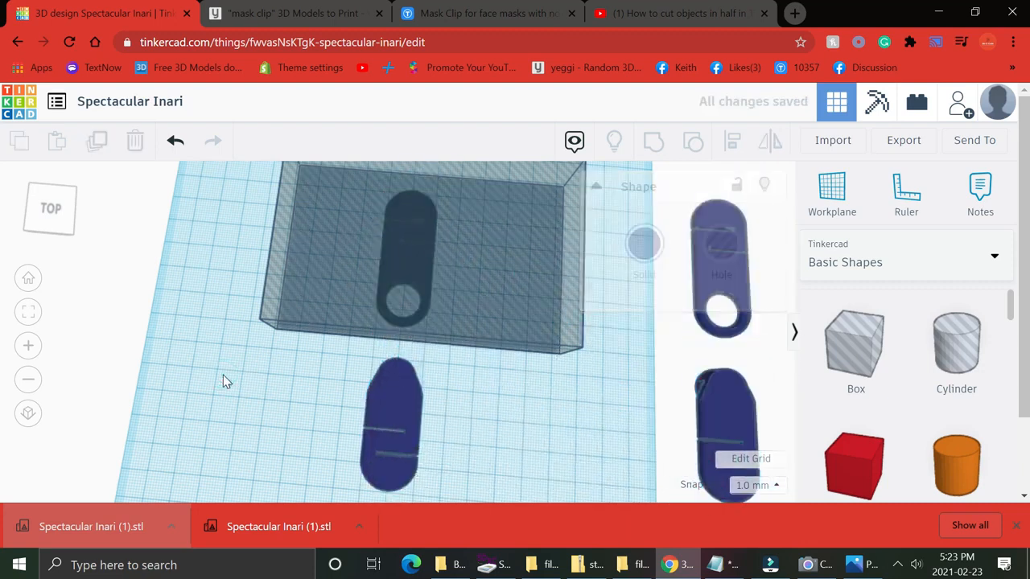
{"action": "left_click_drag", "start_coordinate": [186, 223], "coordinate": [509, 499]}
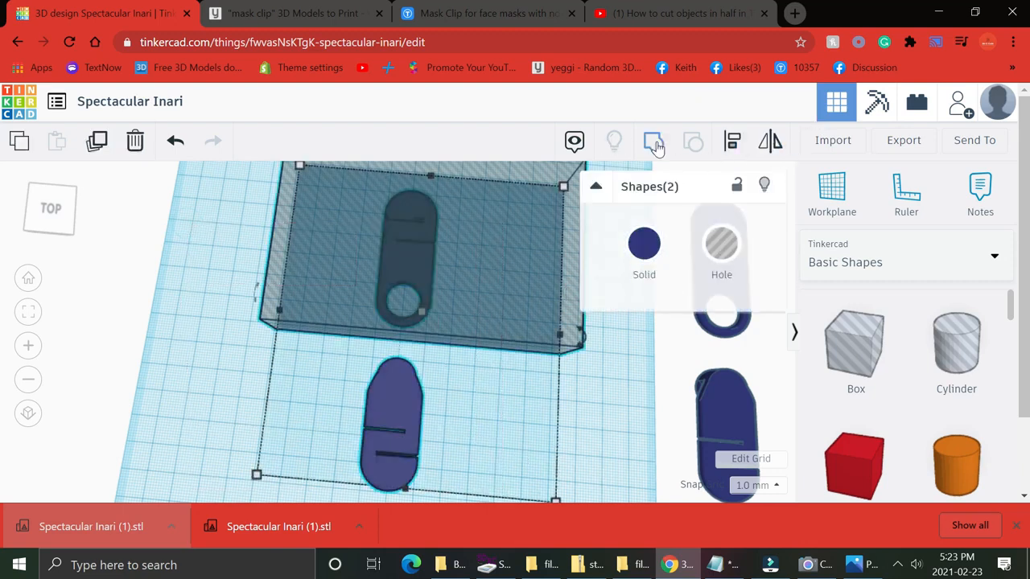
{"action": "left_click", "coordinate": [654, 143]}
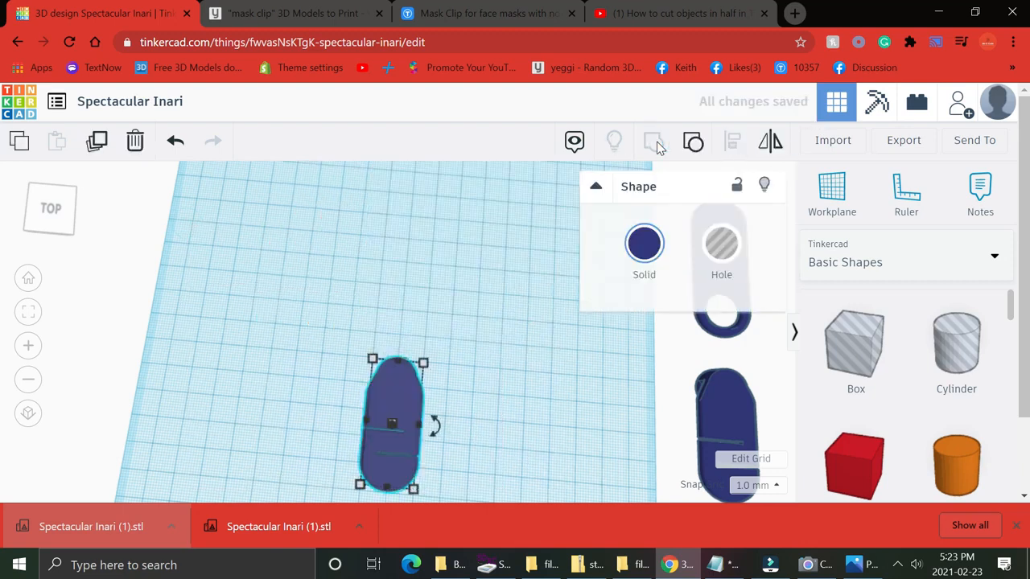
Move the cut lower piece to the lower left and bring the duplicate model back to the middle.
{"action": "left_click_drag", "start_coordinate": [402, 418], "coordinate": [224, 329]}
{"action": "left_click_drag", "start_coordinate": [733, 426], "coordinate": [379, 403]}
{"action": "left_click_drag", "start_coordinate": [204, 341], "coordinate": [162, 483]}
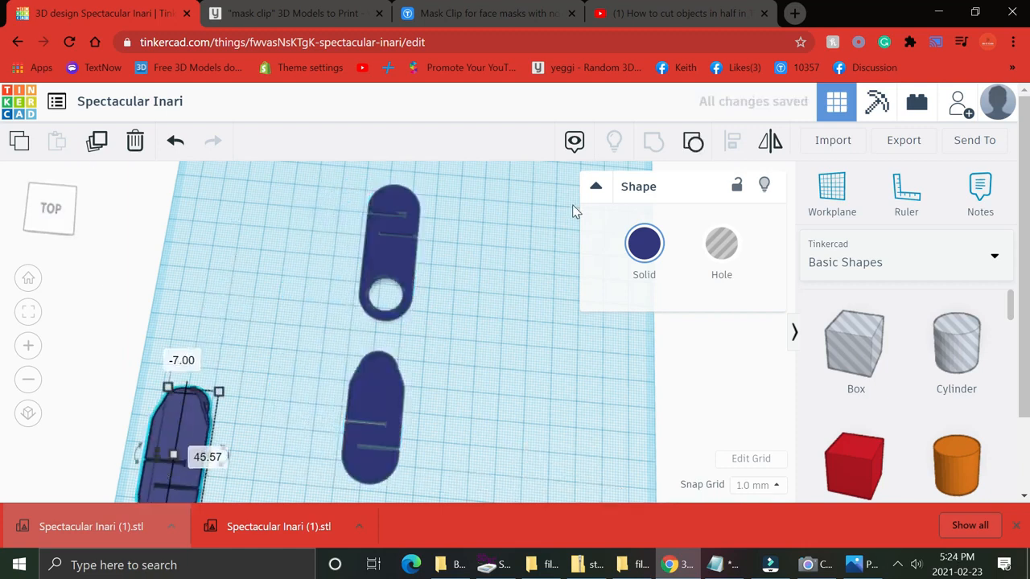
Add a Box hole and resize it to about 72 by 34 mm to cover the duplicate's lower clip piece.
{"action": "left_click", "coordinate": [854, 364]}
{"action": "left_click_drag", "start_coordinate": [855, 363], "coordinate": [479, 226]}
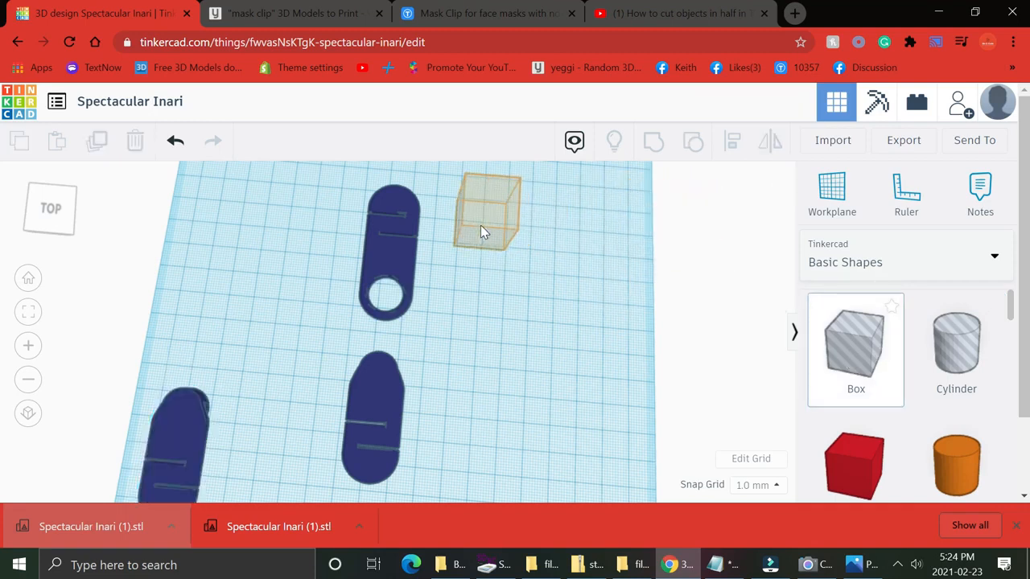
{"action": "right_click_drag", "start_coordinate": [444, 299], "coordinate": [314, 291]}
{"action": "left_click", "coordinate": [358, 338]}
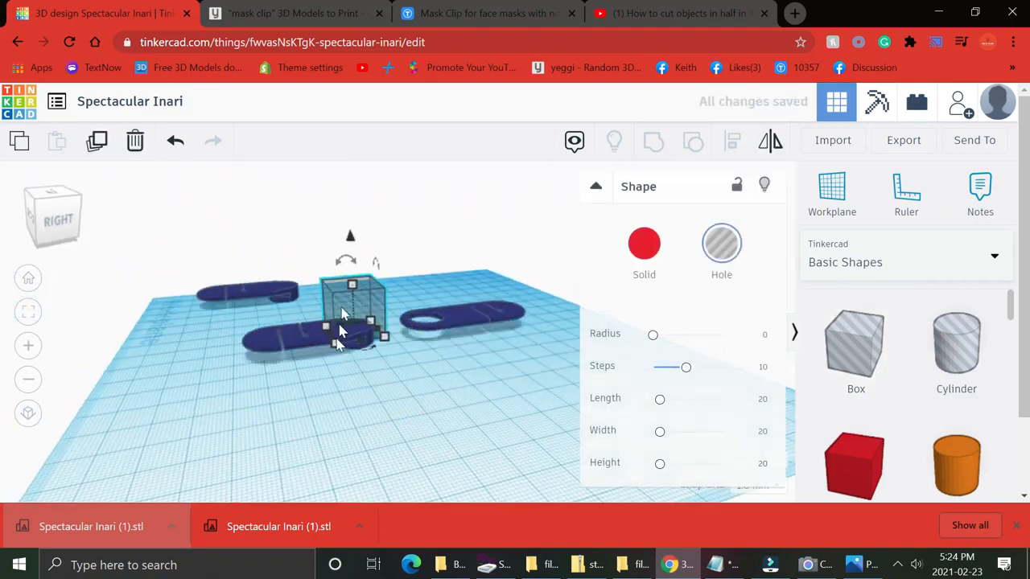
{"action": "left_click_drag", "start_coordinate": [327, 360], "coordinate": [179, 388]}
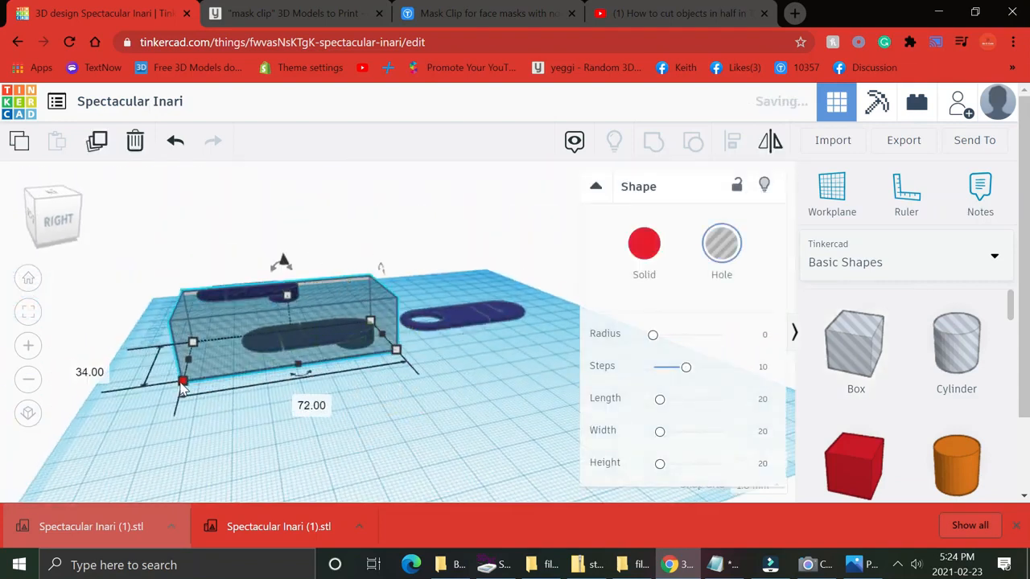
{"action": "right_click_drag", "start_coordinate": [379, 469], "coordinate": [545, 560]}
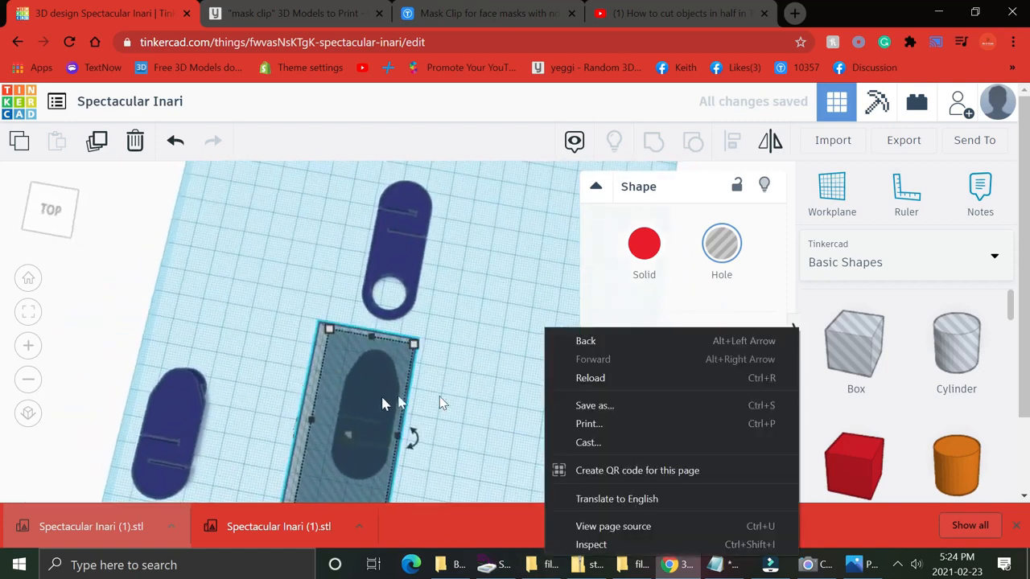
Group the hole box with the duplicate to cut away its lower piece.
{"action": "left_click", "coordinate": [480, 359]}
{"action": "left_click_drag", "start_coordinate": [480, 354], "coordinate": [240, 174]}
{"action": "left_click", "coordinate": [656, 140]}
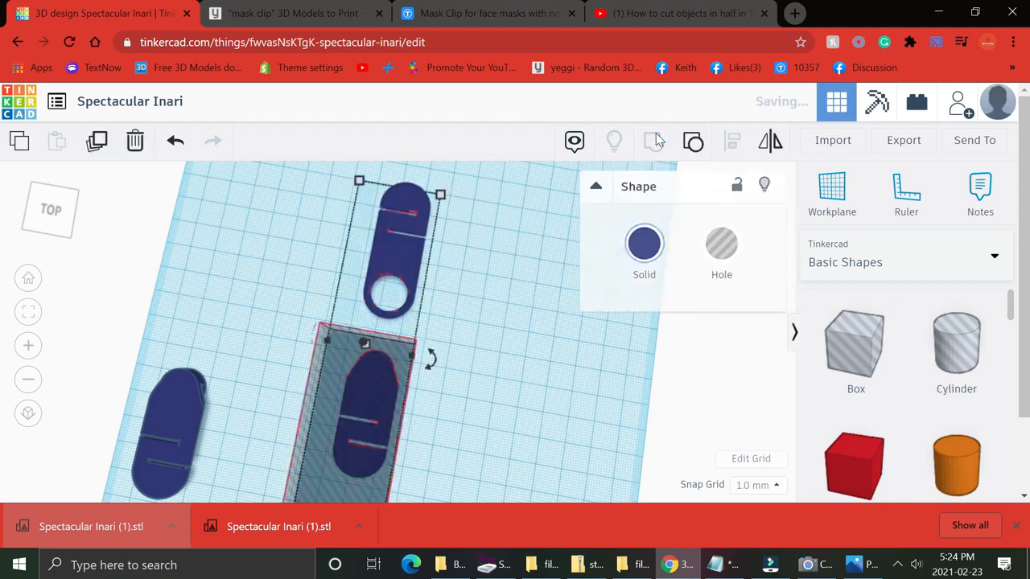
Reposition the two clip halves next to each other in the middle of the workplane.
{"action": "left_click", "coordinate": [175, 406]}
{"action": "left_click", "coordinate": [378, 260]}
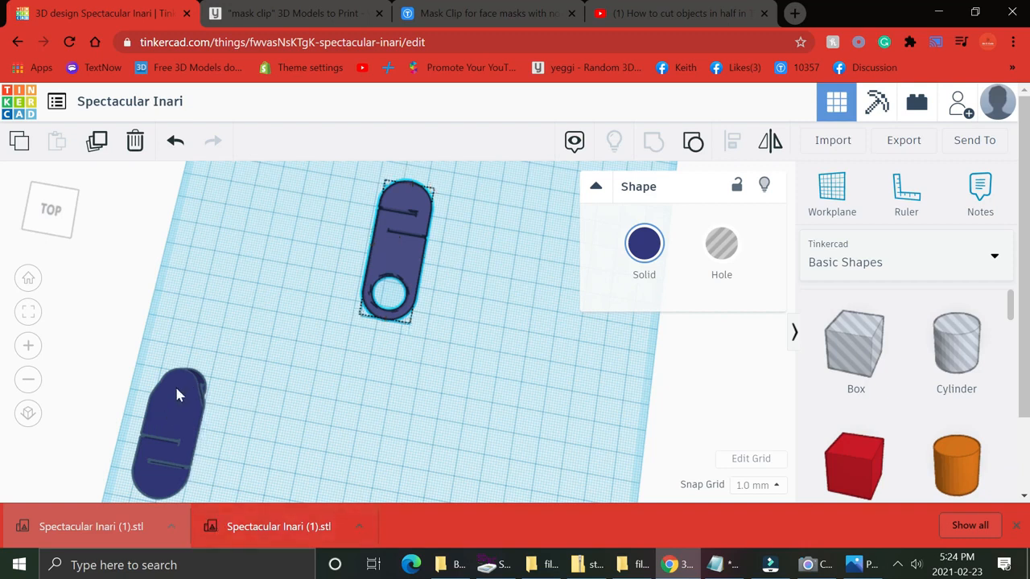
{"action": "left_click", "coordinate": [176, 388]}
{"action": "left_click_drag", "start_coordinate": [178, 394], "coordinate": [363, 396]}
{"action": "left_click", "coordinate": [402, 263]}
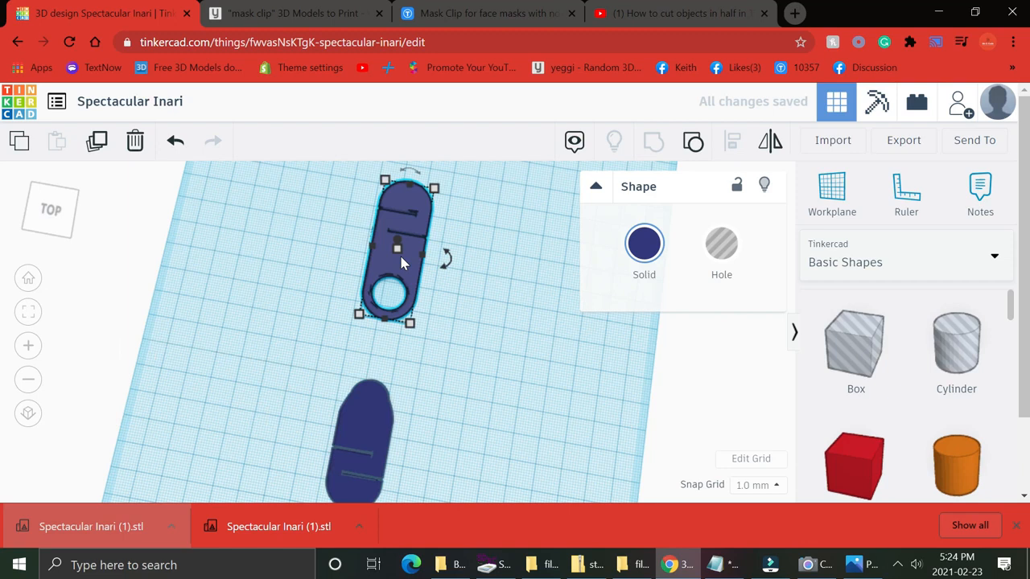
{"action": "left_click_drag", "start_coordinate": [404, 260], "coordinate": [405, 318]}
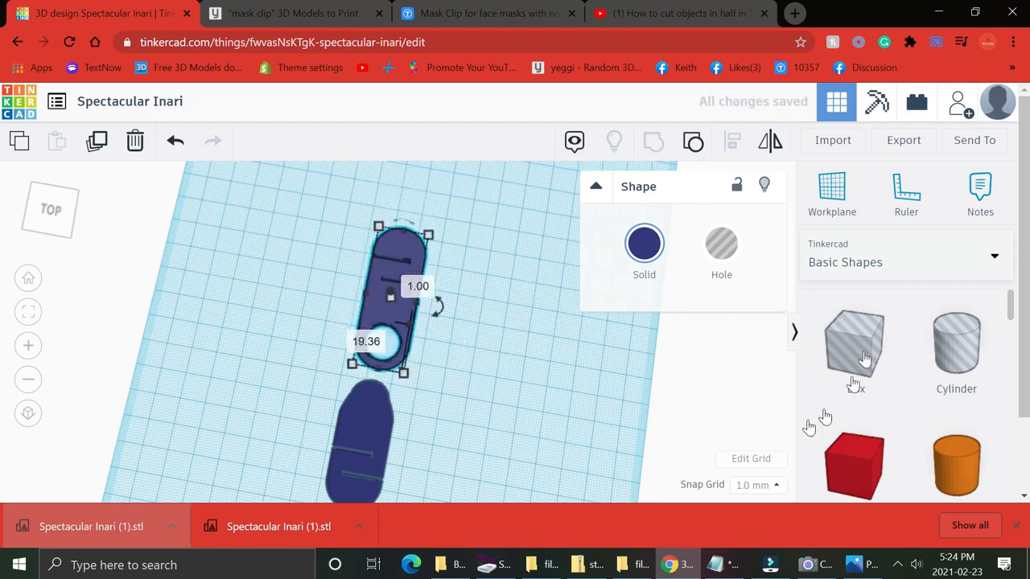
Lower the flat clip piece's elevation to about -4.5 mm.
{"action": "left_click", "coordinate": [492, 395]}
{"action": "right_click_drag", "start_coordinate": [501, 352], "coordinate": [277, 275]}
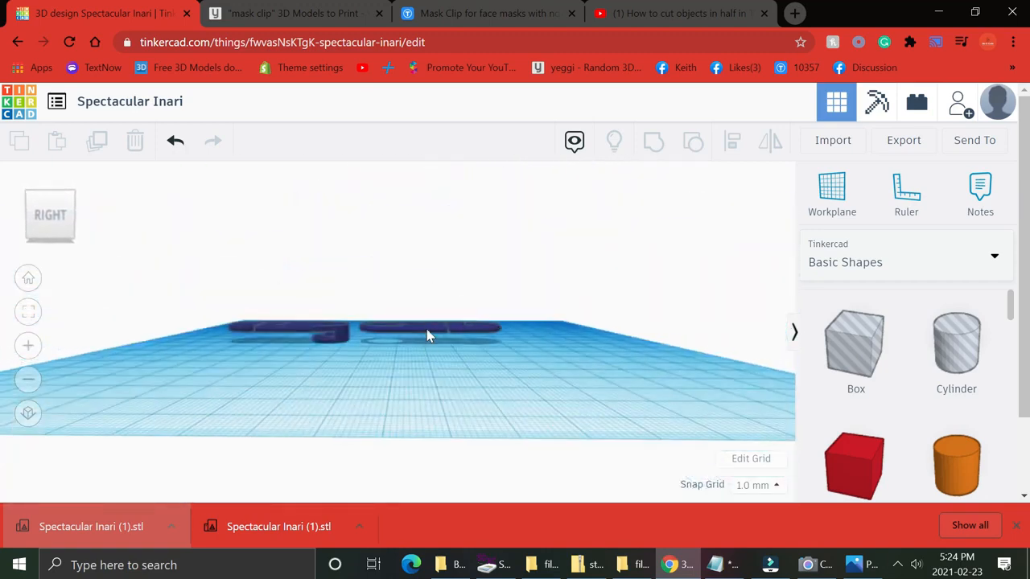
{"action": "left_click", "coordinate": [428, 332]}
{"action": "left_click_drag", "start_coordinate": [431, 290], "coordinate": [430, 299]}
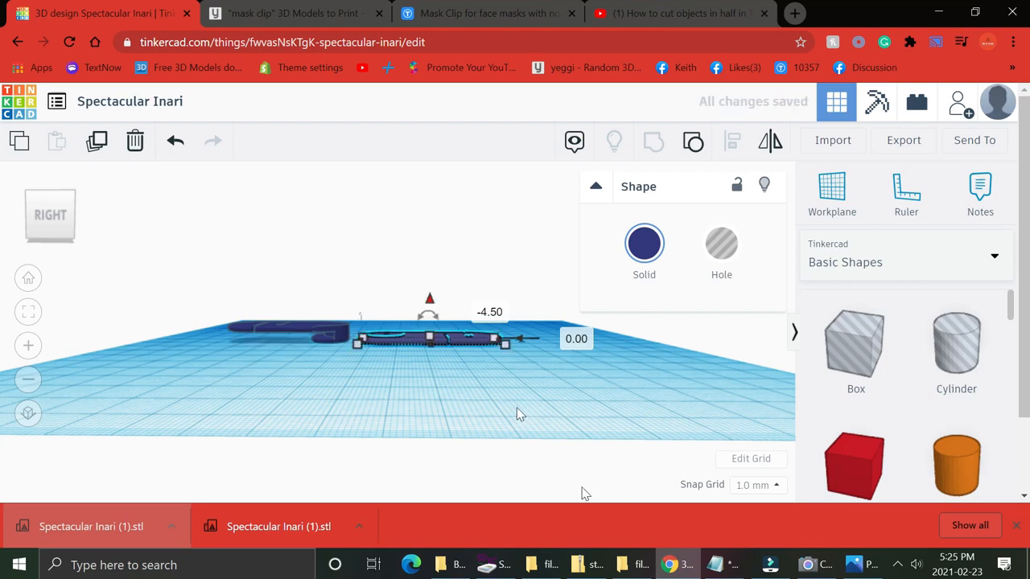
{"action": "left_click", "coordinate": [458, 376]}
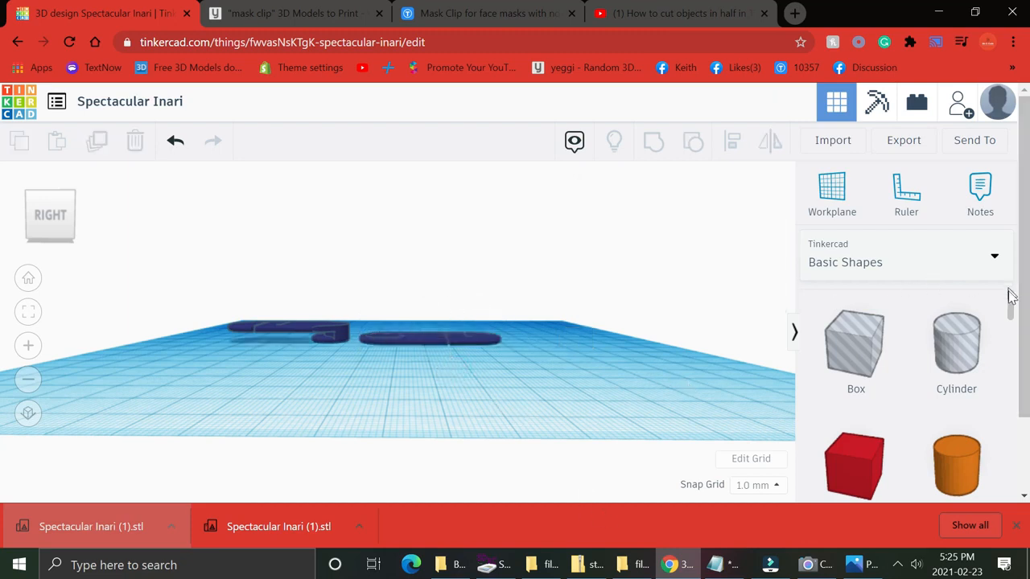
Add a Text shape to the workplane and set its text to Bandana.
{"action": "left_click_drag", "start_coordinate": [1014, 307], "coordinate": [581, 383]}
{"action": "left_click", "coordinate": [708, 333]}
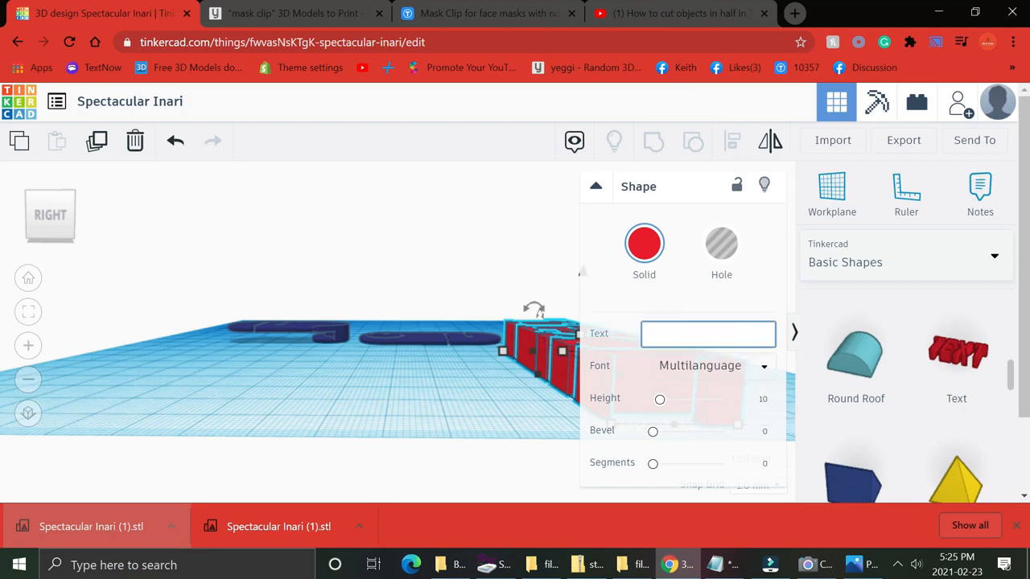
{"action": "type", "text": "Ba"}
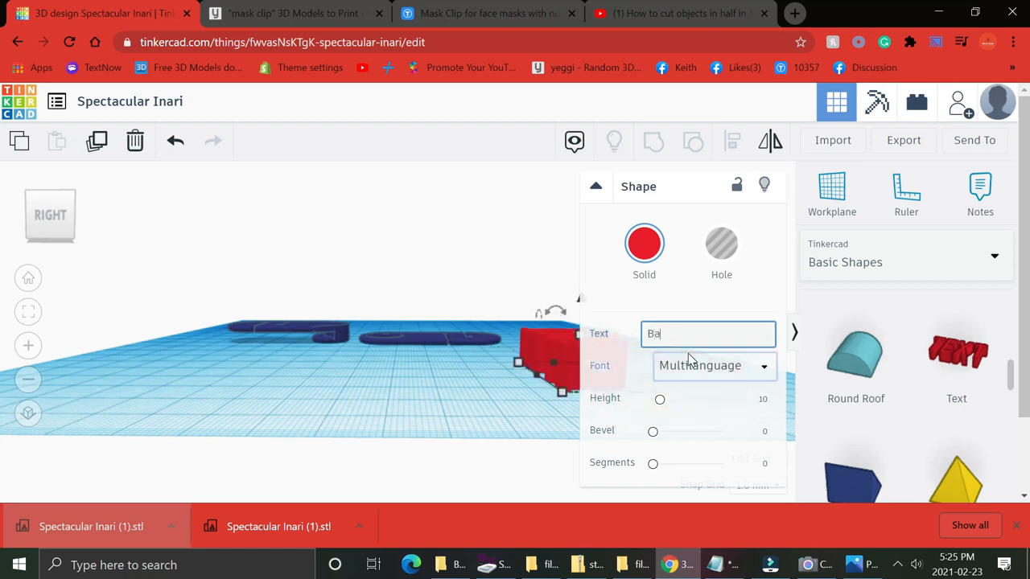
{"action": "type", "text": "nd"}
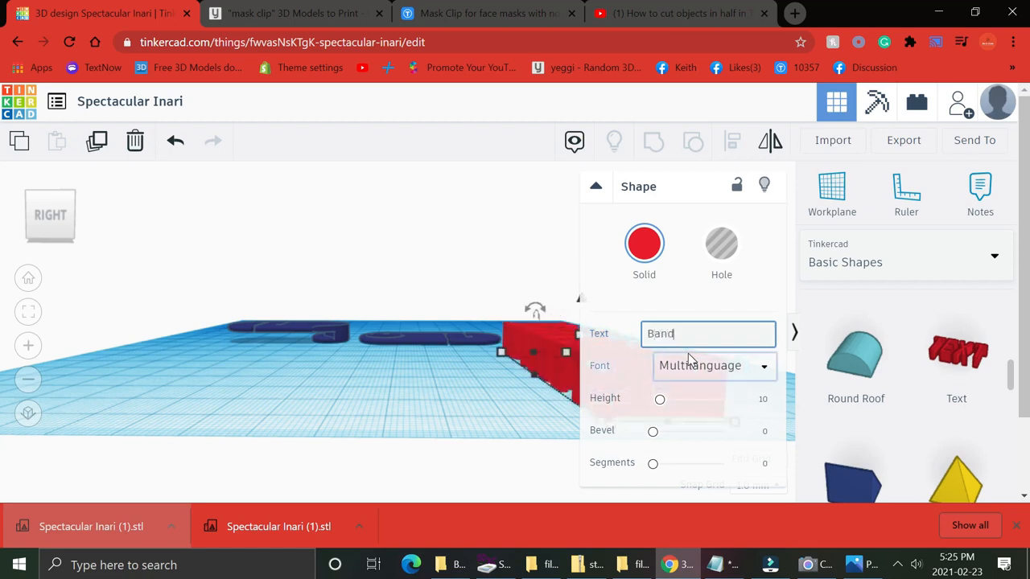
{"action": "type", "text": "an"}
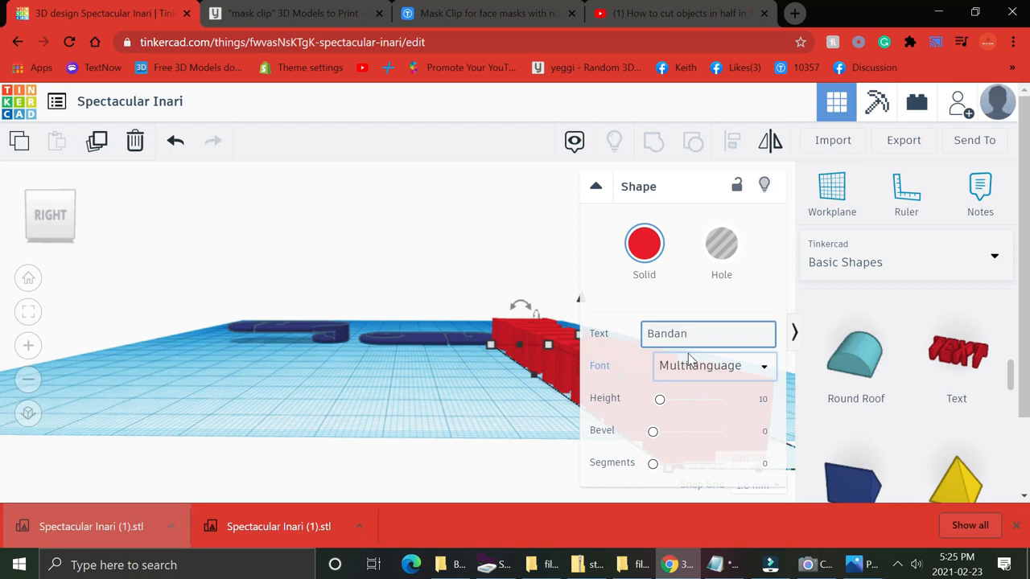
{"action": "type", "text": "a"}
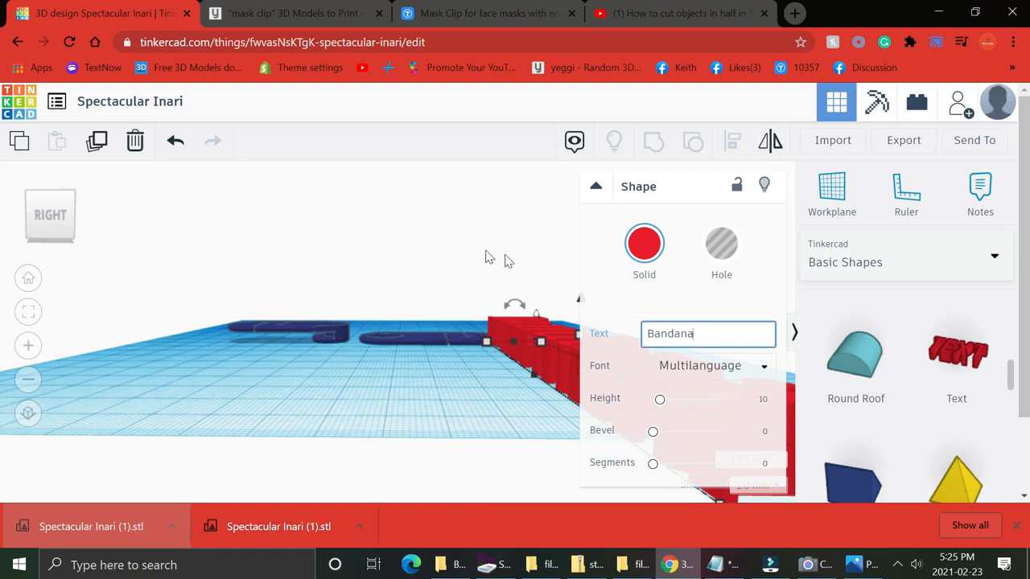
Resize the Bandana text to about 18 by 20 mm and move it onto the clip's round end.
{"action": "left_click_drag", "start_coordinate": [488, 344], "coordinate": [621, 445]}
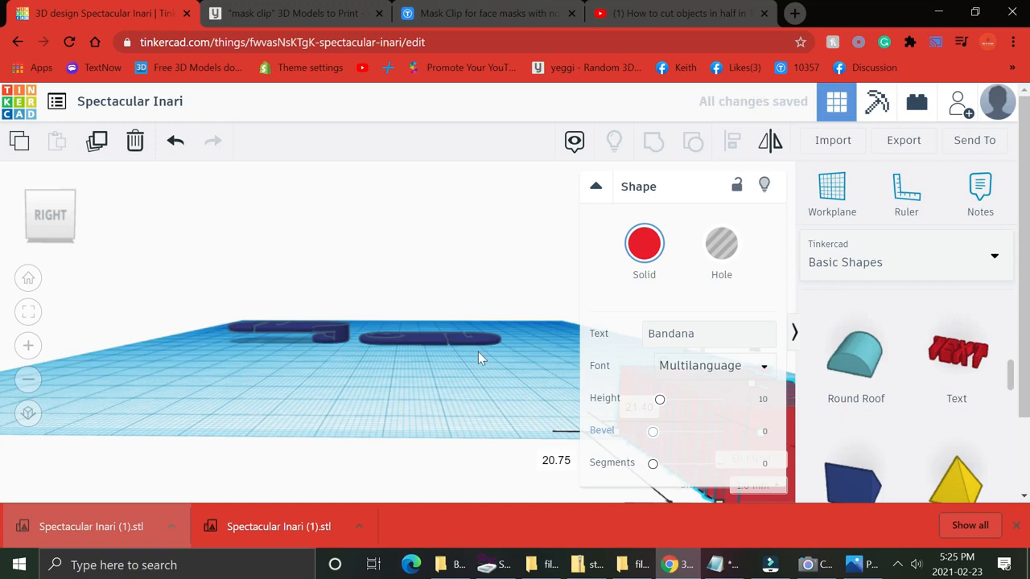
{"action": "right_click_drag", "start_coordinate": [479, 361], "coordinate": [686, 412]}
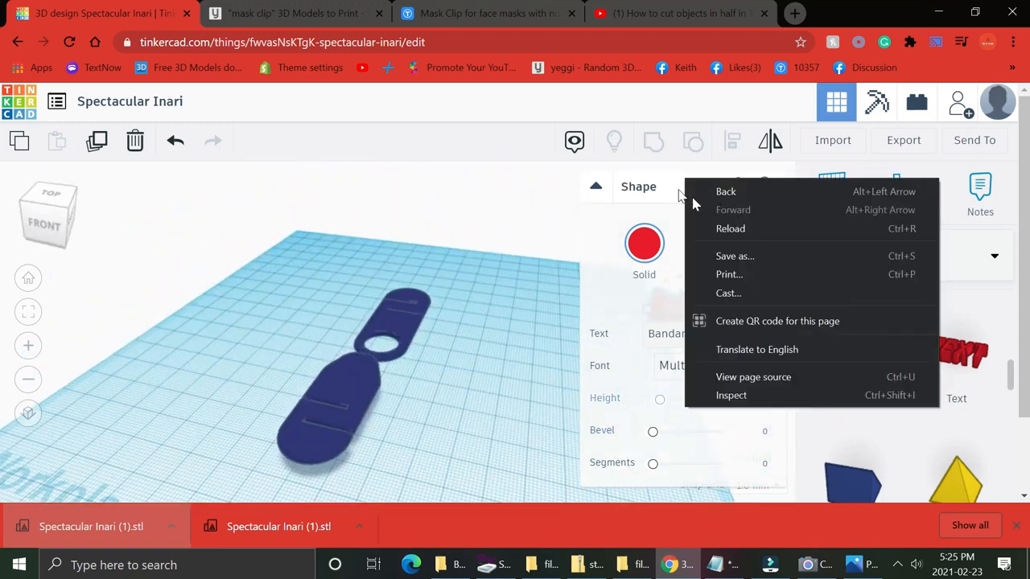
{"action": "left_click", "coordinate": [403, 246]}
{"action": "left_click_drag", "start_coordinate": [680, 306], "coordinate": [289, 303]}
{"action": "mouse_move", "coordinate": [296, 342]}
{"action": "left_mouse_down"}
{"action": "mouse_move", "coordinate": [285, 358]}
{"action": "mouse_move", "coordinate": [293, 344]}
{"action": "left_mouse_up"}
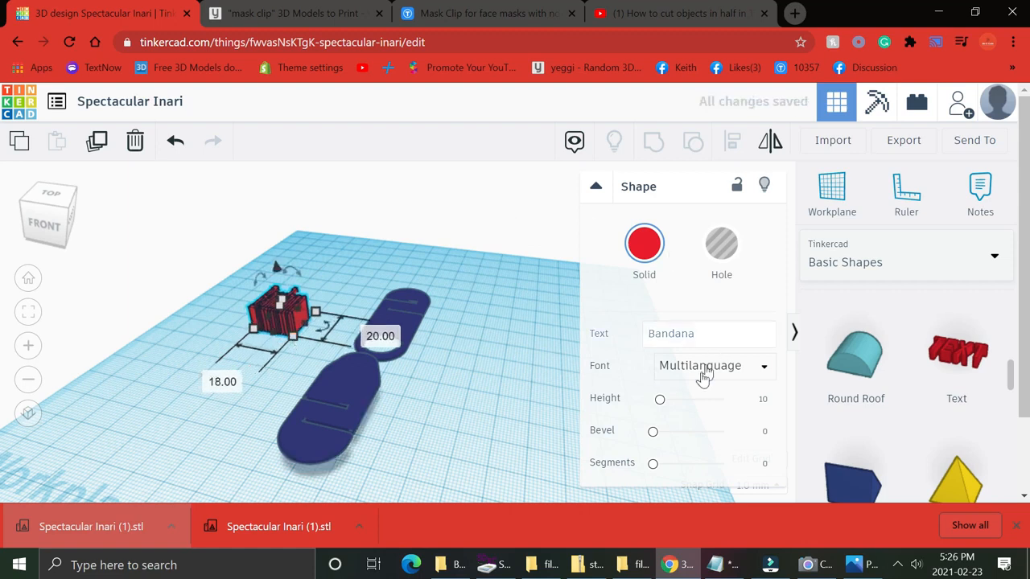
Lower the Bandana text's height to about 4.12 mm.
{"action": "left_click_drag", "start_coordinate": [660, 404], "coordinate": [656, 408]}
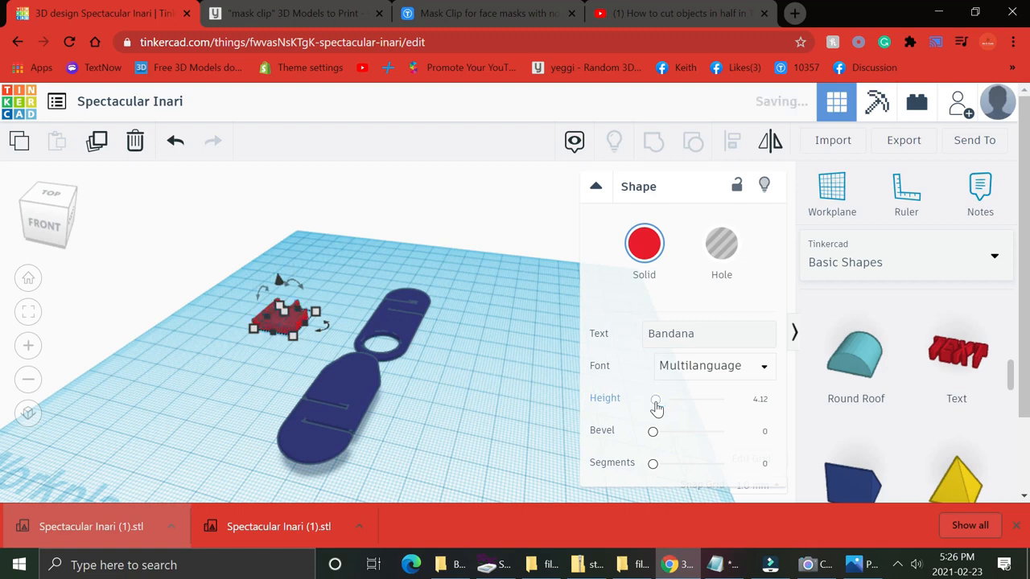
{"action": "mouse_move", "coordinate": [281, 330]}
{"action": "left_mouse_down"}
{"action": "mouse_move", "coordinate": [283, 318]}
{"action": "mouse_move", "coordinate": [352, 382]}
{"action": "mouse_move", "coordinate": [273, 344]}
{"action": "left_mouse_up"}
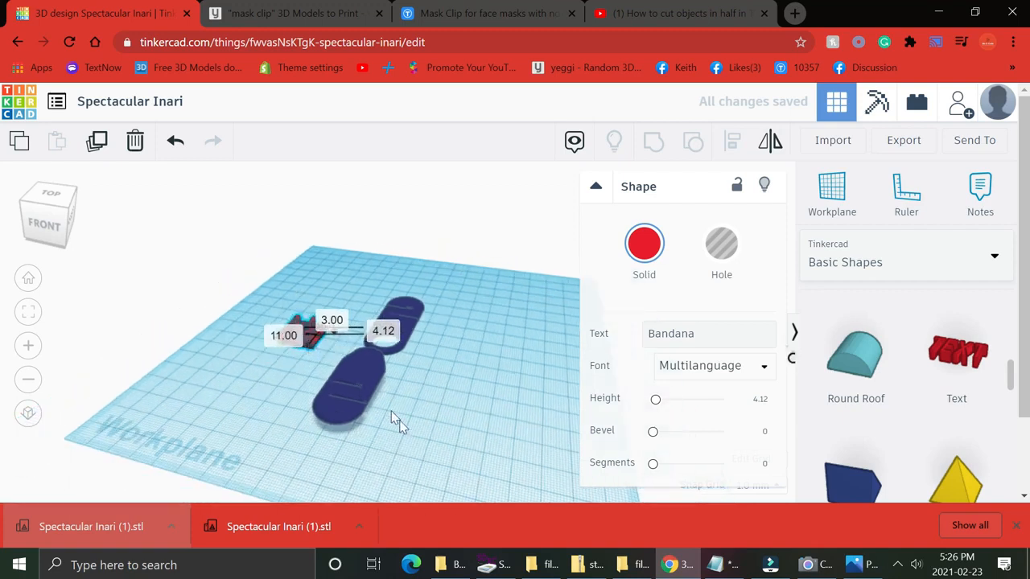
{"action": "right_click_drag", "start_coordinate": [391, 411], "coordinate": [434, 448]}
{"action": "left_click", "coordinate": [359, 384]}
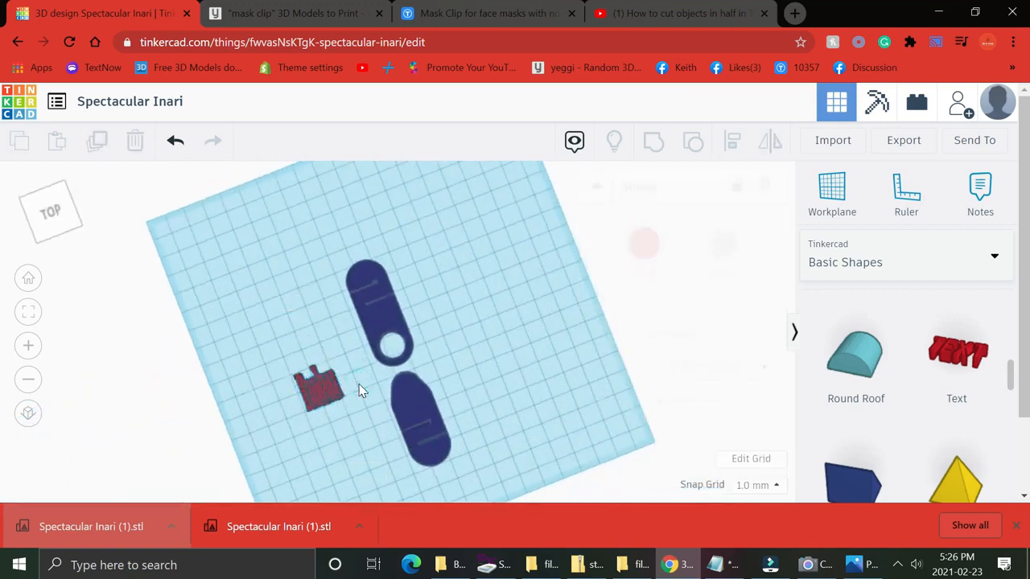
Change the Bandana text's font to Sans.
{"action": "left_click", "coordinate": [330, 395]}
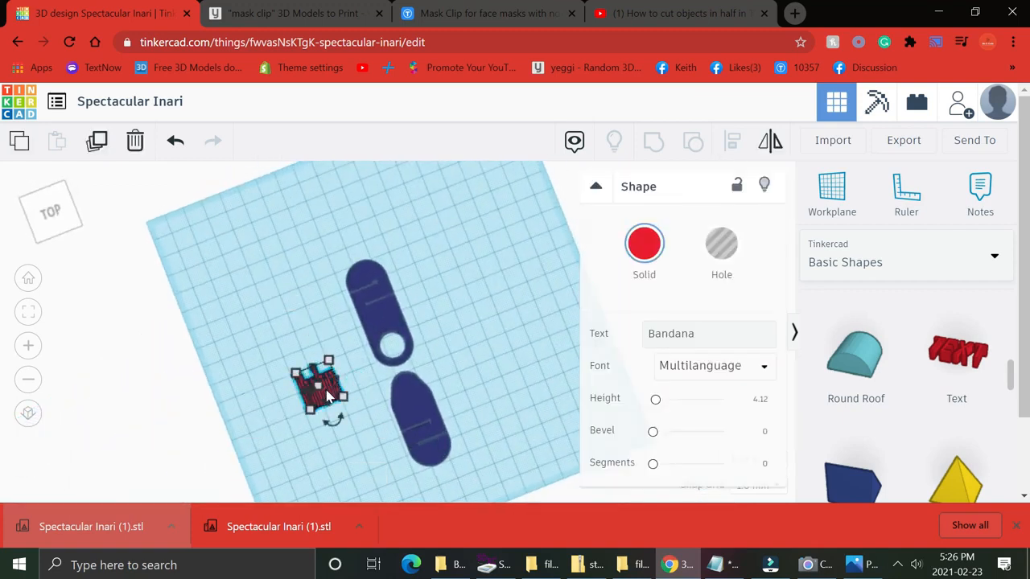
{"action": "left_click", "coordinate": [691, 367]}
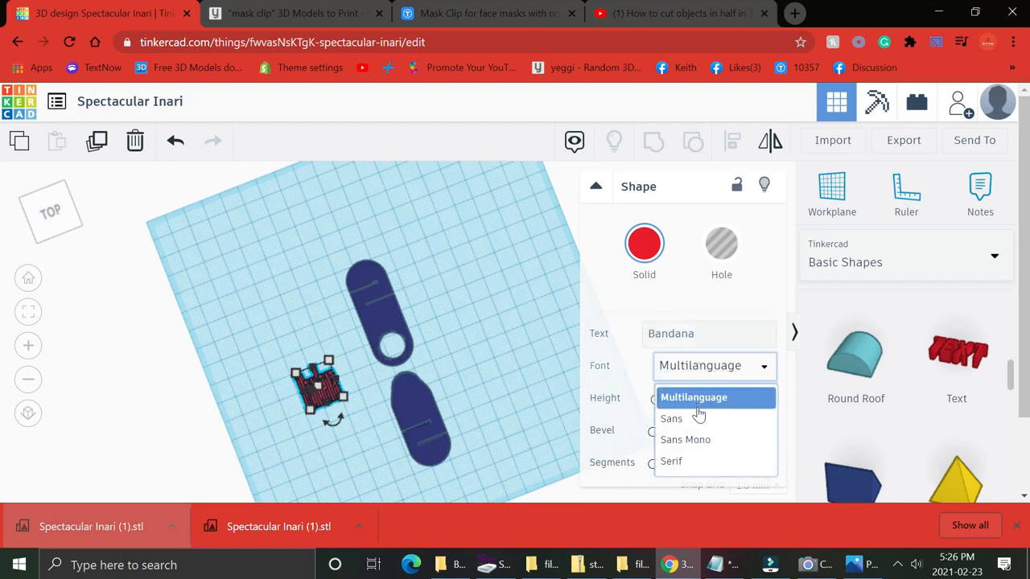
{"action": "left_click", "coordinate": [698, 420]}
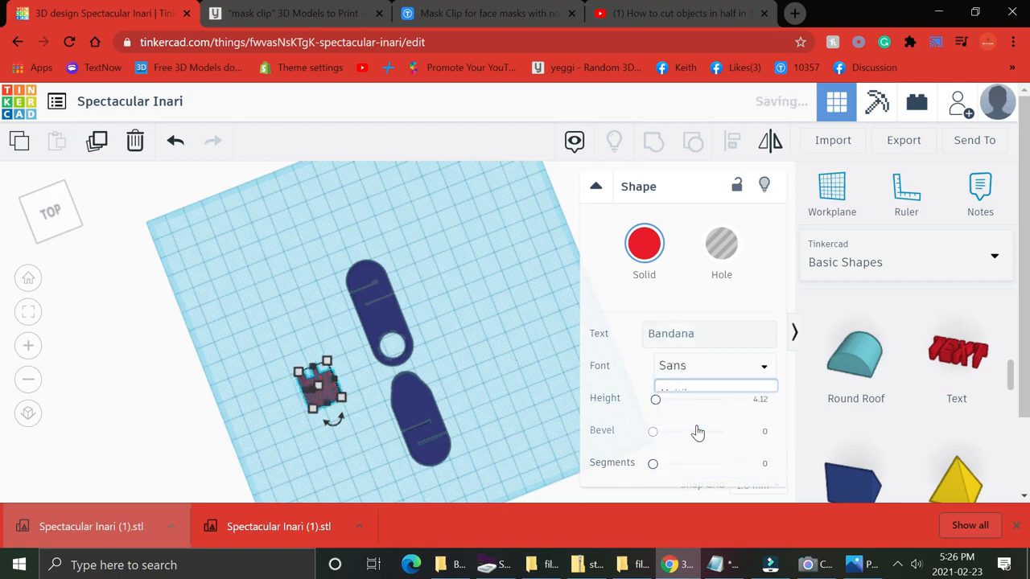
Shrink the Bandana text and move it onto the upper clip piece above its hole.
{"action": "left_click", "coordinate": [370, 386]}
{"action": "right_click_drag", "start_coordinate": [348, 381], "coordinate": [308, 405]}
{"action": "left_click", "coordinate": [313, 385]}
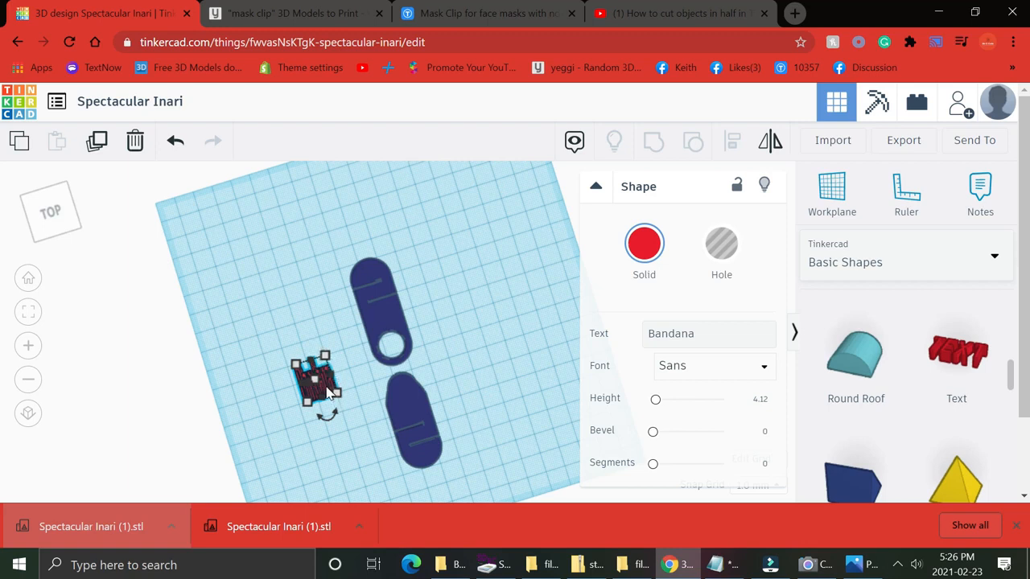
{"action": "left_click_drag", "start_coordinate": [325, 392], "coordinate": [395, 324]}
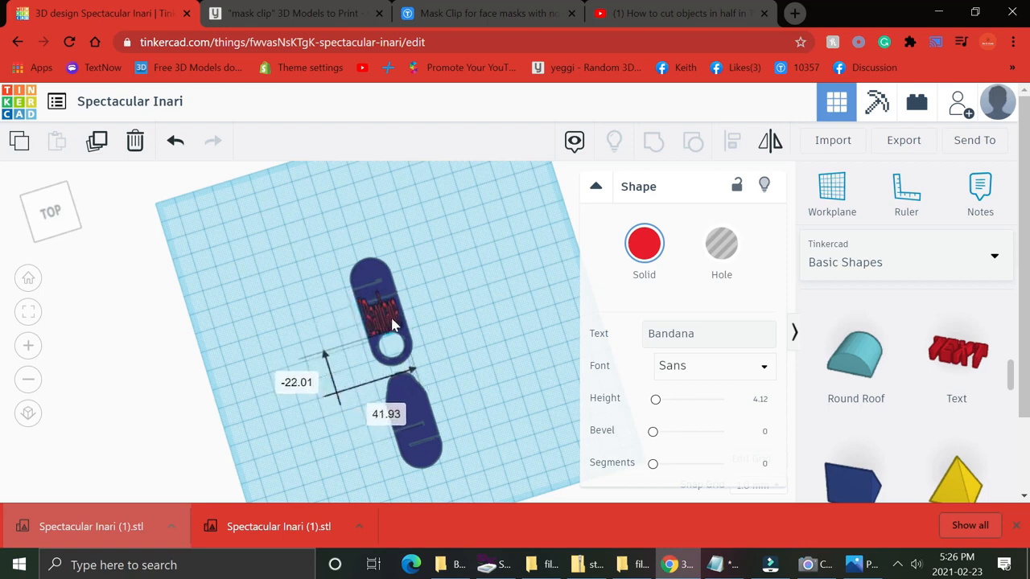
Nudge the Bandana text down to center it on the upper clip piece.
{"action": "right_click_drag", "start_coordinate": [458, 306], "coordinate": [416, 354]}
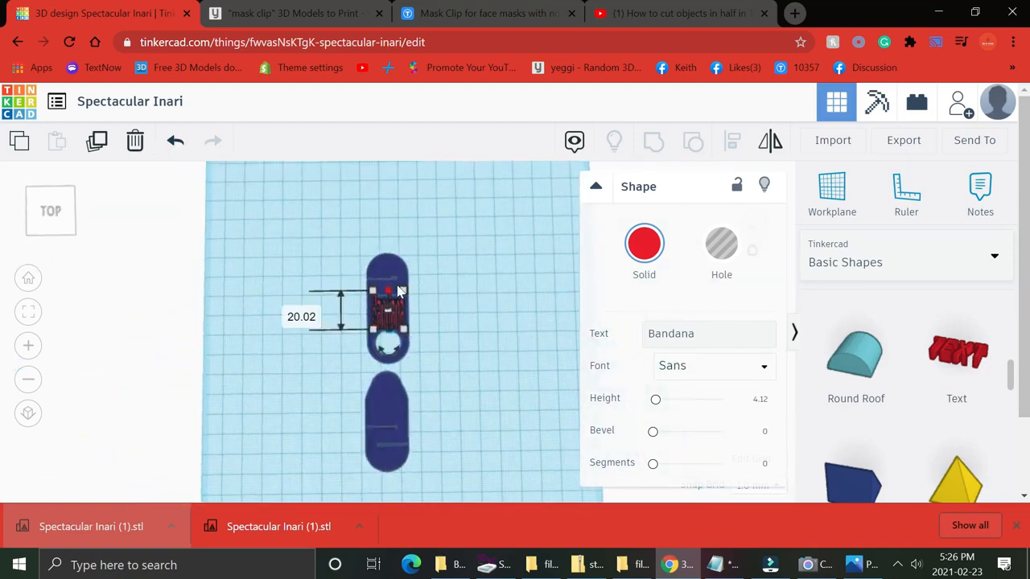
{"action": "left_click", "coordinate": [403, 291]}
{"action": "left_click_drag", "start_coordinate": [403, 291], "coordinate": [408, 314]}
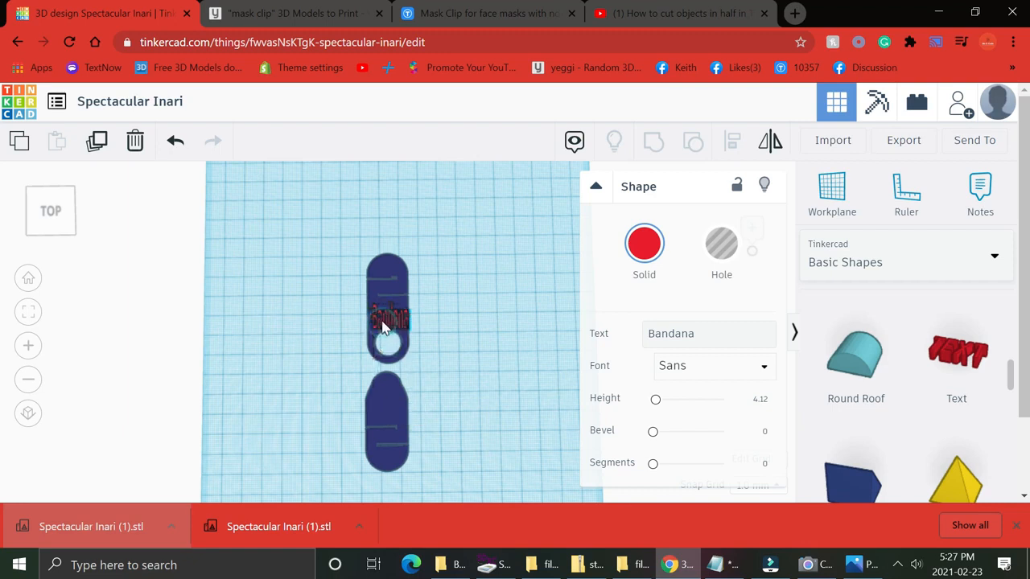
Inspect how the text sits on the upper clip piece from a side view.
{"action": "left_click", "coordinate": [383, 325]}
{"action": "left_click_drag", "start_coordinate": [383, 324], "coordinate": [406, 342]}
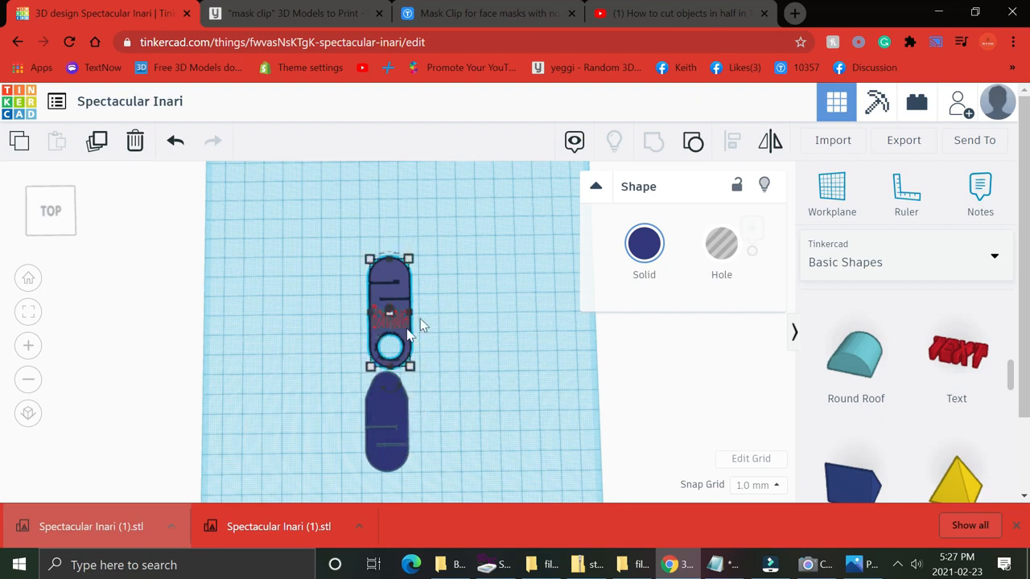
{"action": "left_click", "coordinate": [442, 326]}
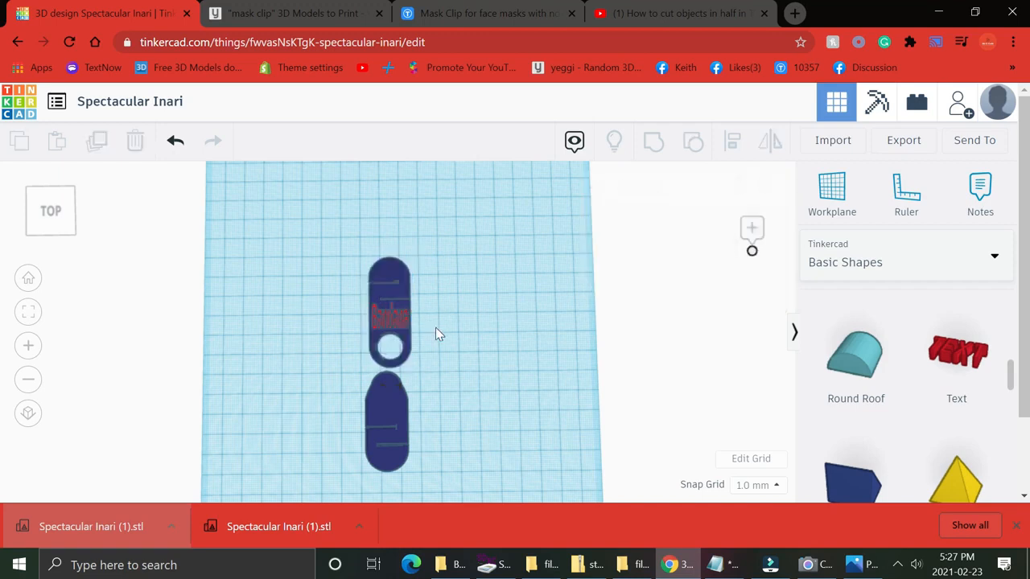
{"action": "left_click", "coordinate": [373, 320]}
{"action": "right_click_drag", "start_coordinate": [282, 299], "coordinate": [525, 265]}
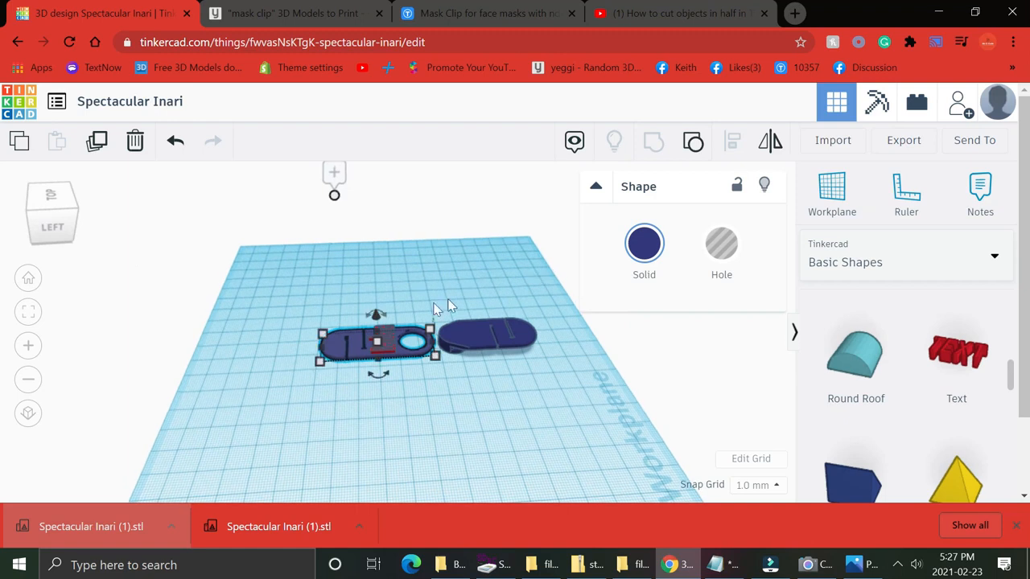
{"action": "left_click", "coordinate": [386, 348]}
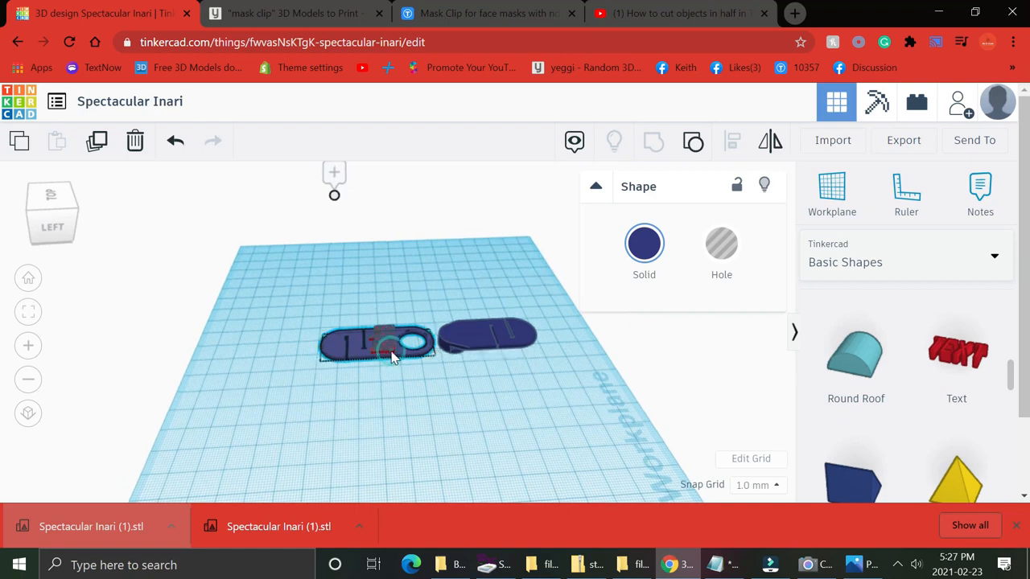
{"action": "left_click_drag", "start_coordinate": [382, 311], "coordinate": [382, 313]}
Change the Bandana text's font to Serif.
{"action": "left_click", "coordinate": [427, 259]}
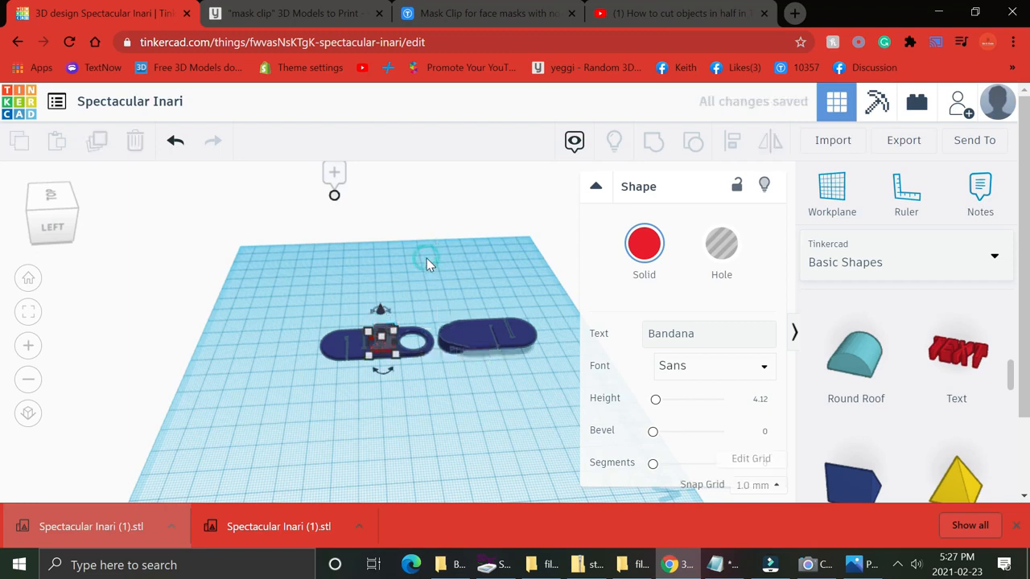
{"action": "right_click_drag", "start_coordinate": [394, 314], "coordinate": [200, 426]}
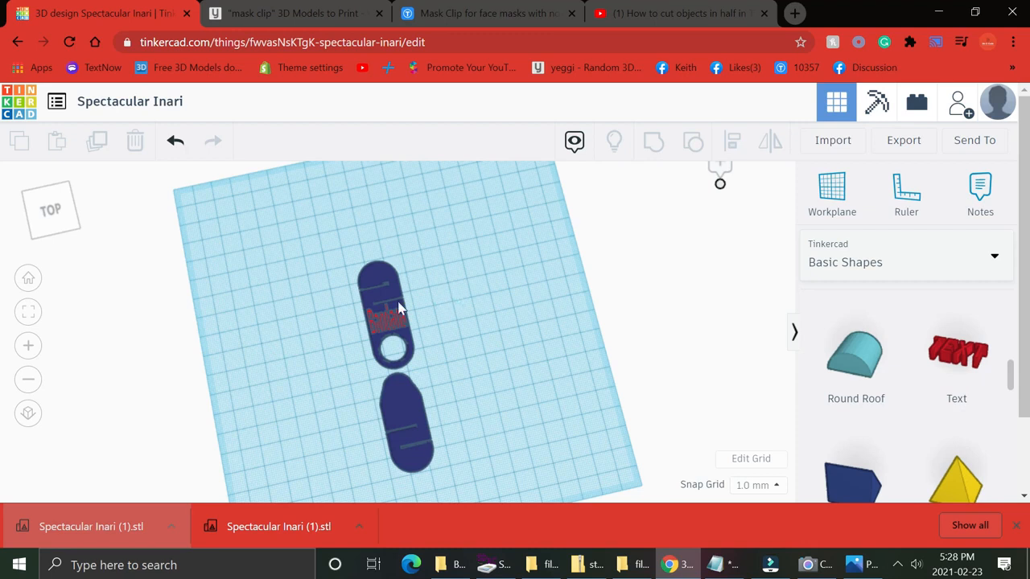
{"action": "left_click", "coordinate": [392, 332]}
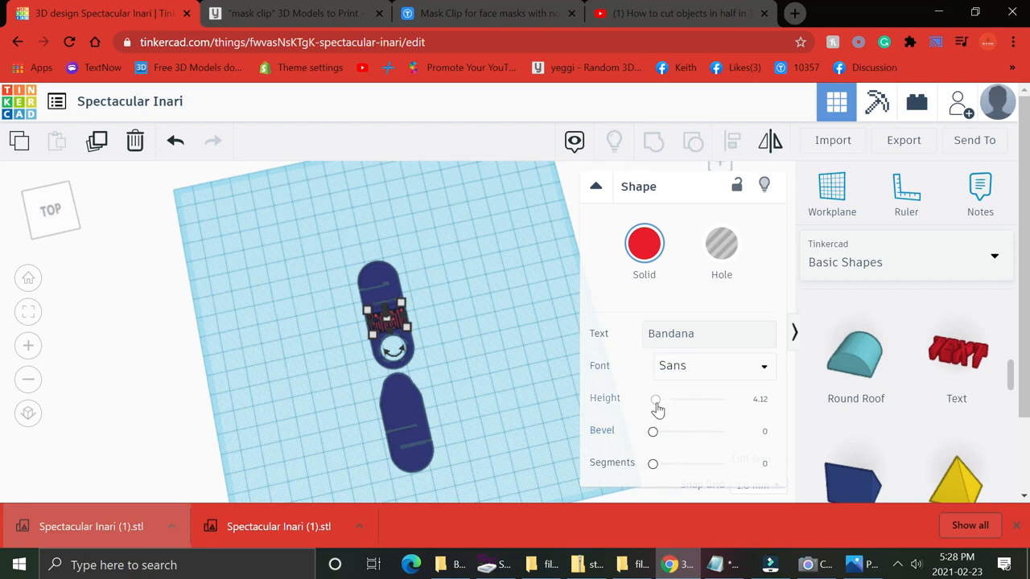
{"action": "left_click", "coordinate": [697, 370]}
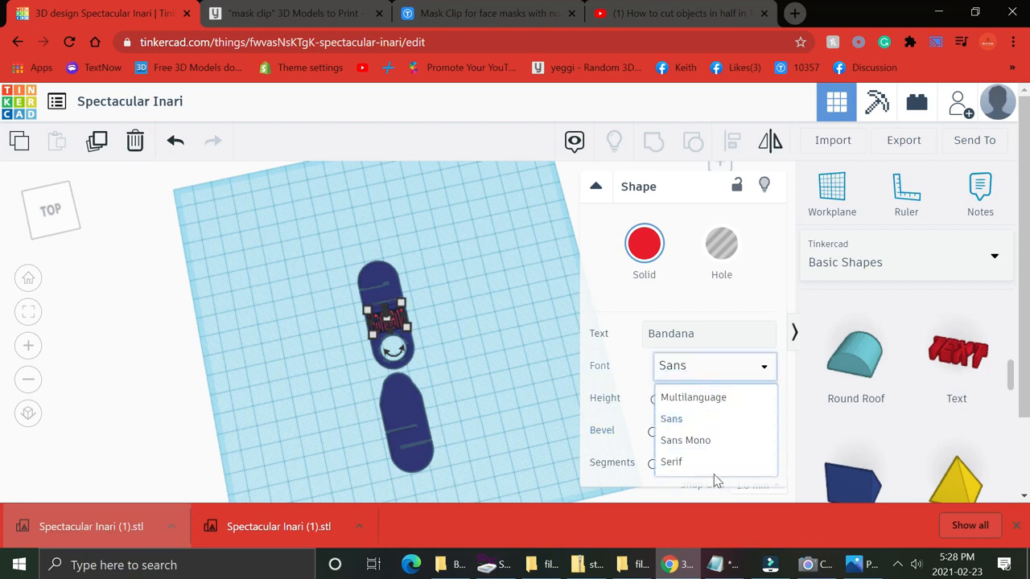
{"action": "left_click", "coordinate": [713, 465]}
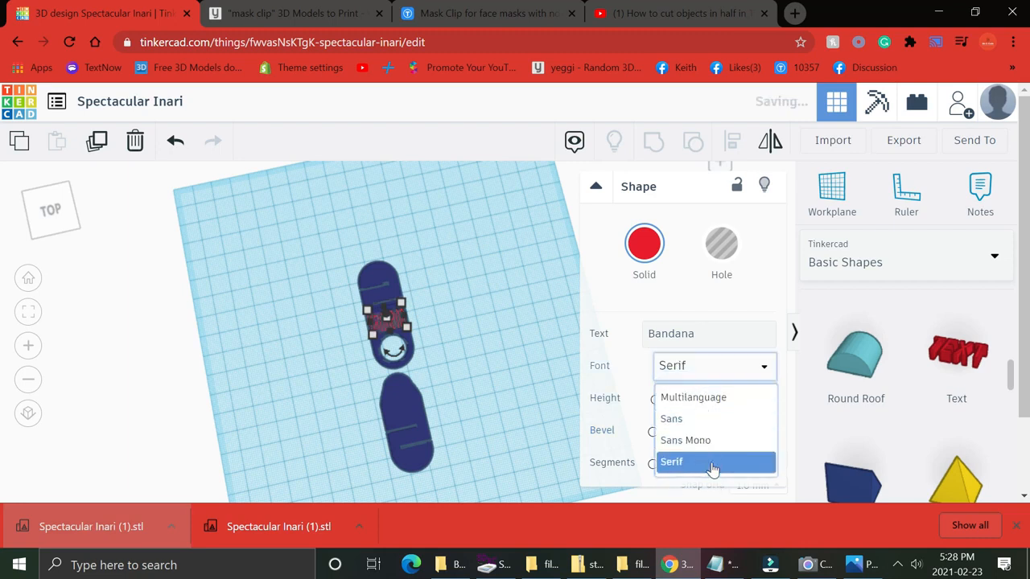
{"action": "left_click", "coordinate": [497, 331]}
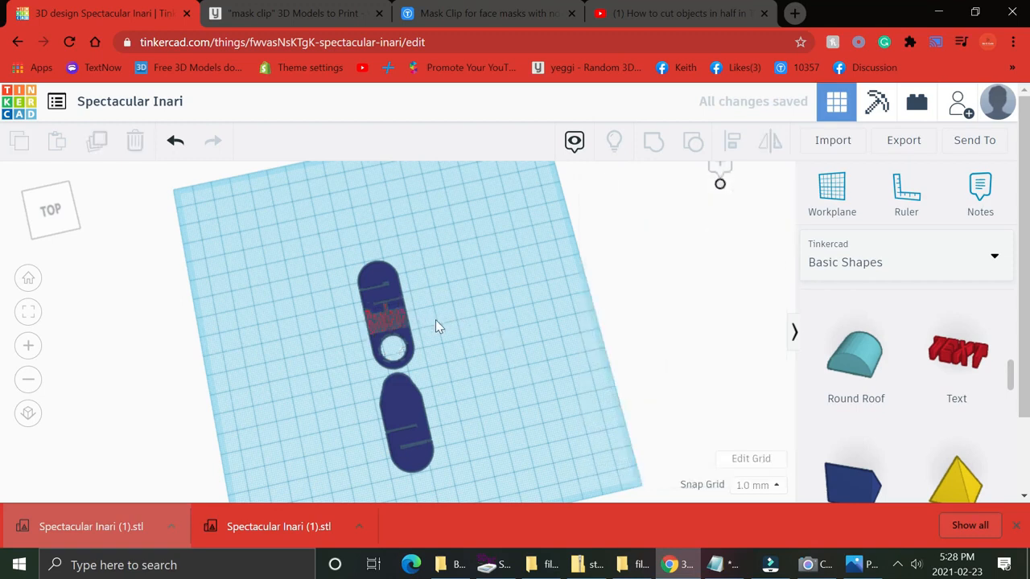
Lower the Bandana text's height to about 1.82 mm.
{"action": "right_click_drag", "start_coordinate": [435, 319], "coordinate": [316, 237]}
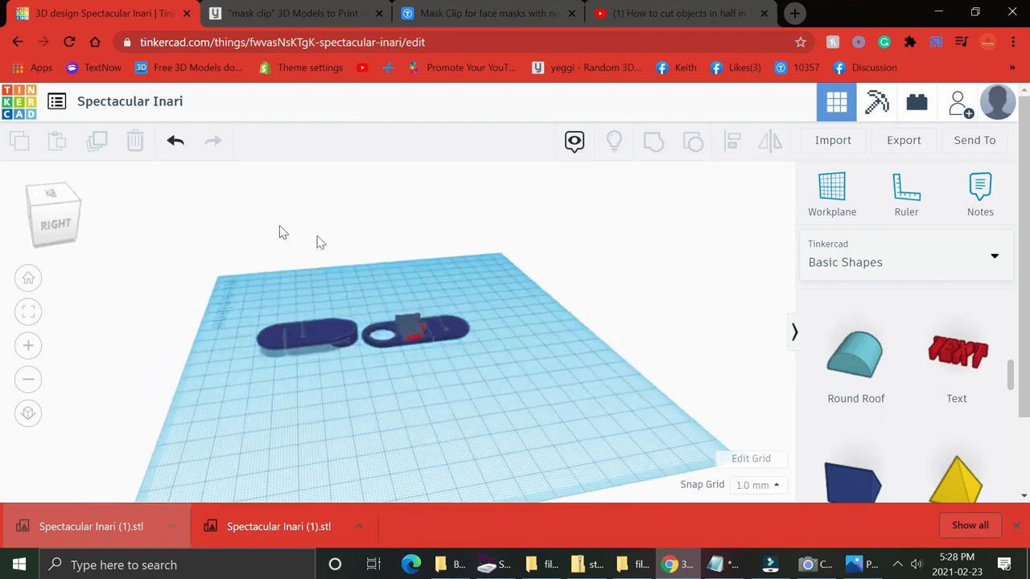
{"action": "left_click", "coordinate": [414, 331]}
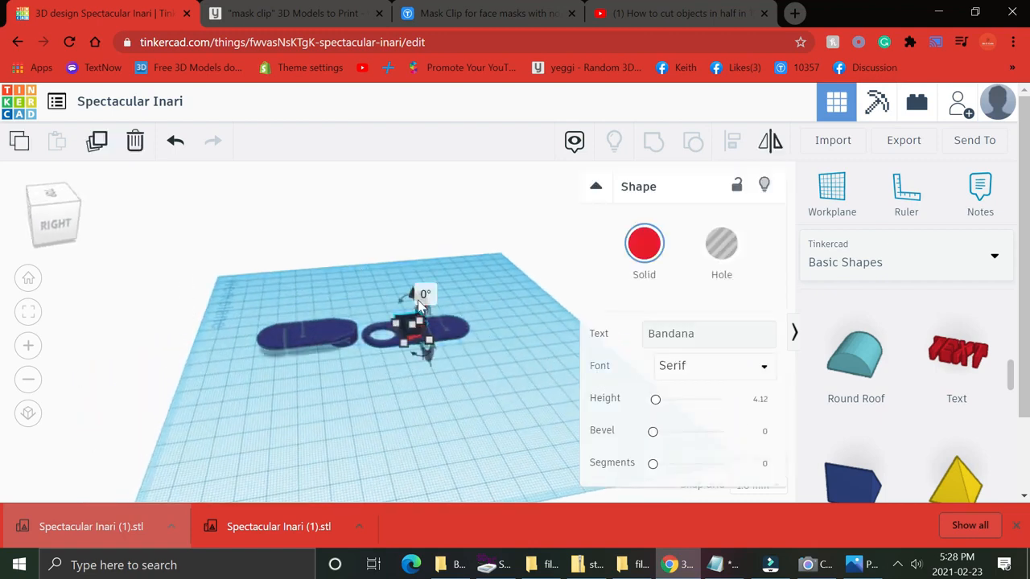
{"action": "left_click_drag", "start_coordinate": [658, 407], "coordinate": [655, 408]}
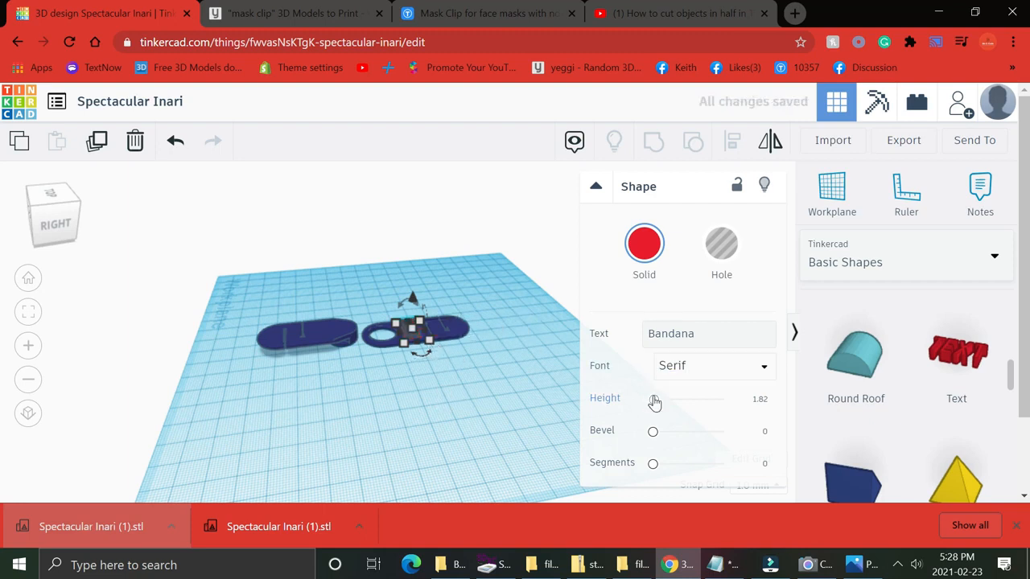
{"action": "left_click_drag", "start_coordinate": [655, 403], "coordinate": [653, 402]}
{"action": "left_click", "coordinate": [471, 437]}
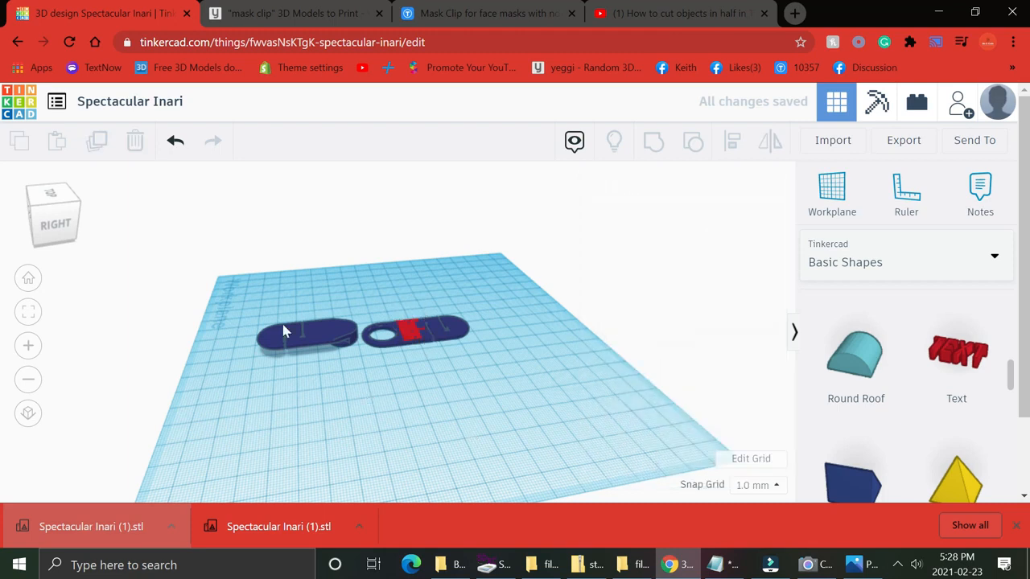
Select the upper clip piece together with the Bandana text and group them.
{"action": "right_click_drag", "start_coordinate": [464, 298], "coordinate": [660, 402]}
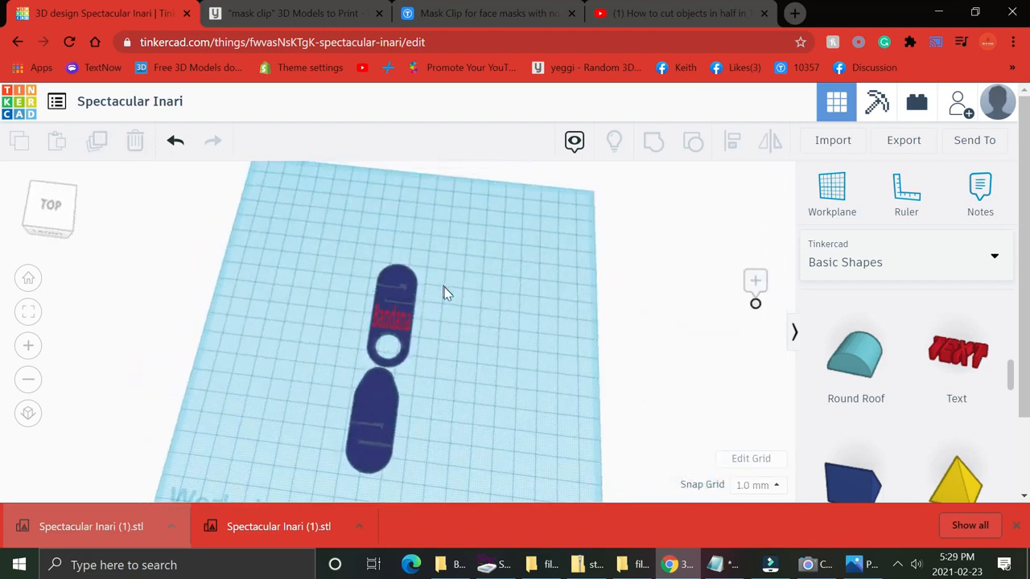
{"action": "left_click_drag", "start_coordinate": [483, 254], "coordinate": [306, 357]}
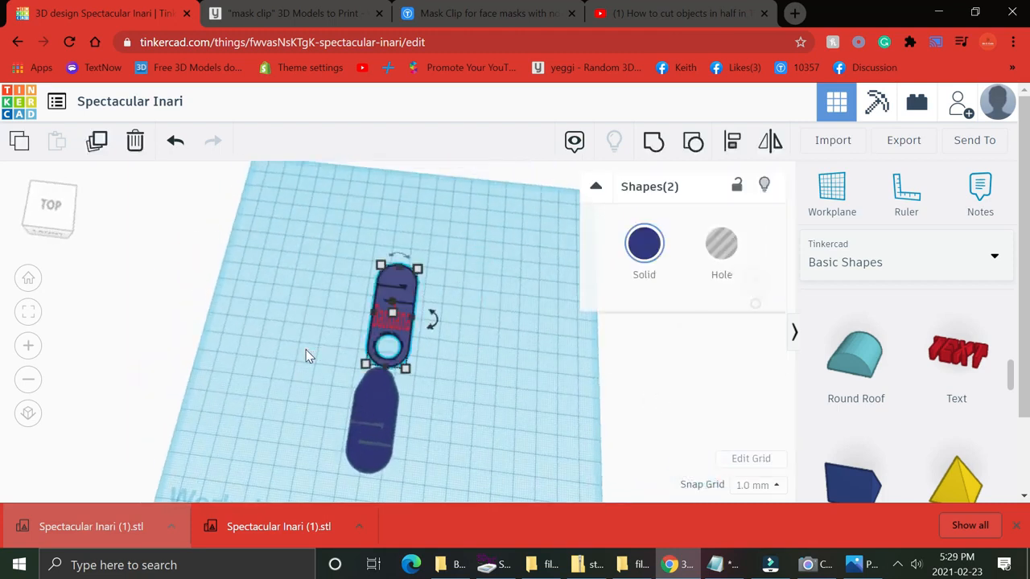
{"action": "left_click", "coordinate": [653, 139]}
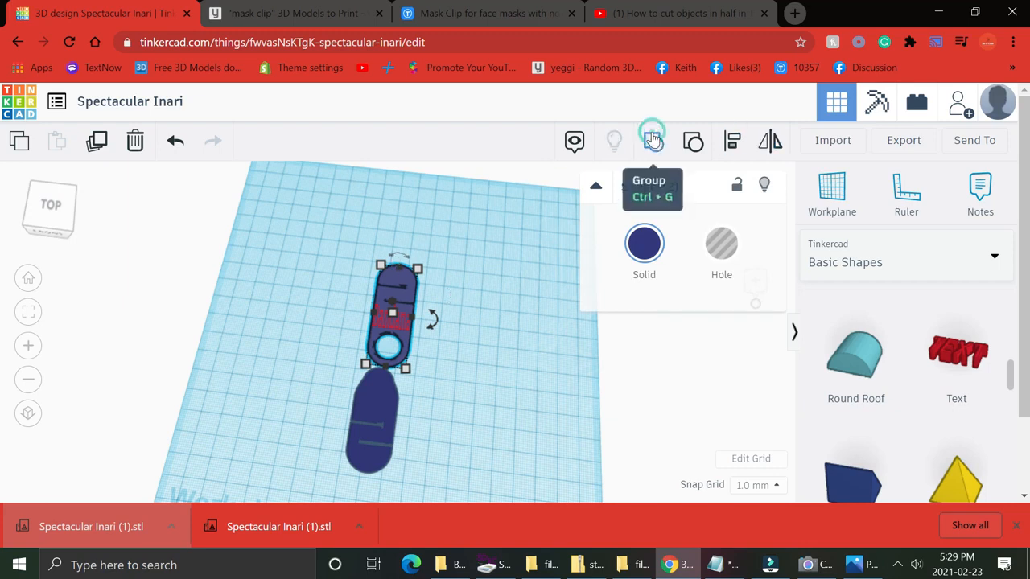
{"action": "left_click", "coordinate": [509, 230]}
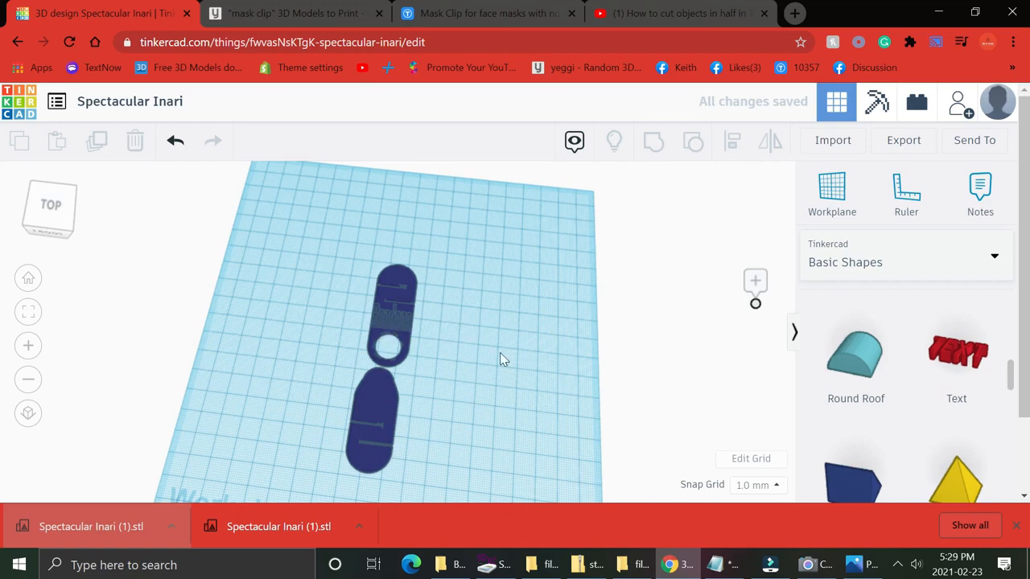
Add another Text shape to the workplane beside the clip pieces.
{"action": "right_click_drag", "start_coordinate": [523, 326], "coordinate": [524, 347]}
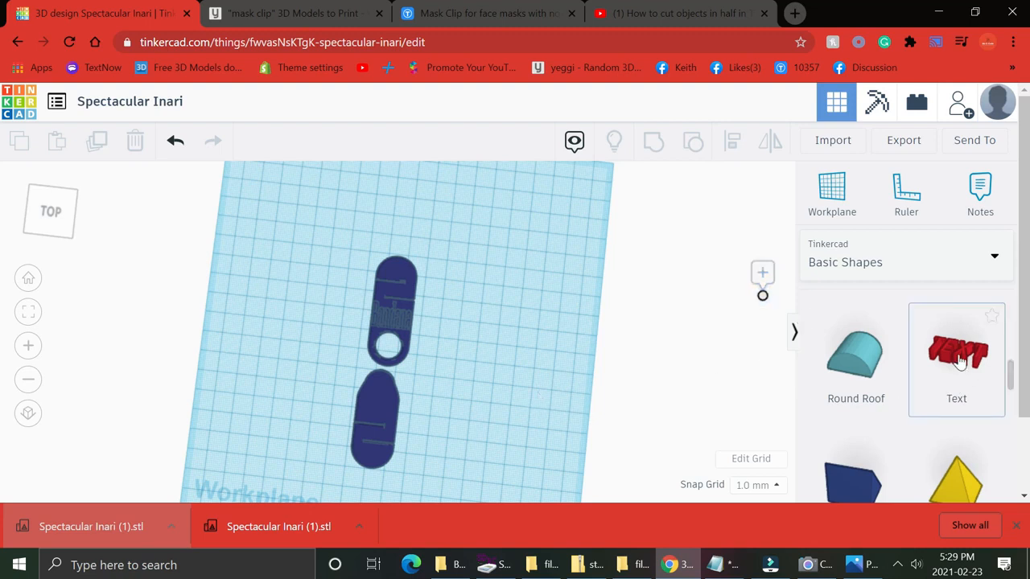
{"action": "left_click_drag", "start_coordinate": [946, 379], "coordinate": [495, 285]}
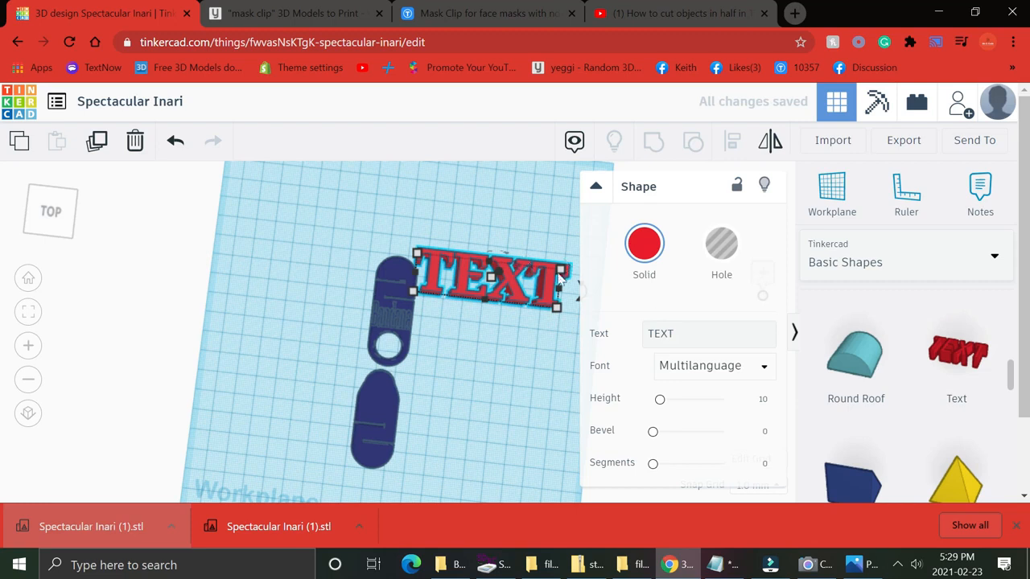
{"action": "key", "text": "Escape"}
{"action": "left_click", "coordinate": [513, 286]}
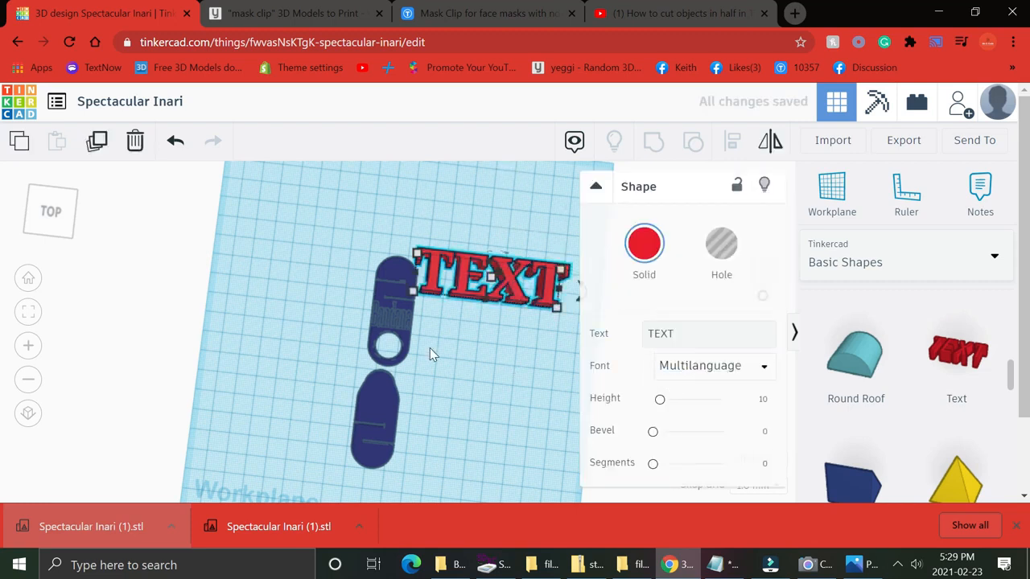
Change the new text shape's text to CLIP.
{"action": "left_click", "coordinate": [692, 333]}
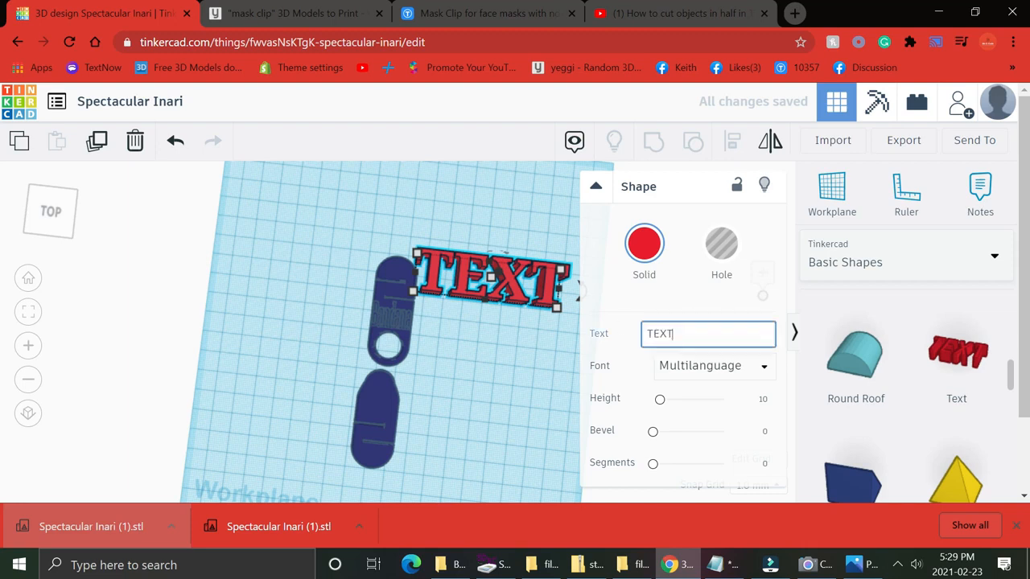
{"action": "key", "text": "ctrl+a"}
{"action": "type", "text": "C"}
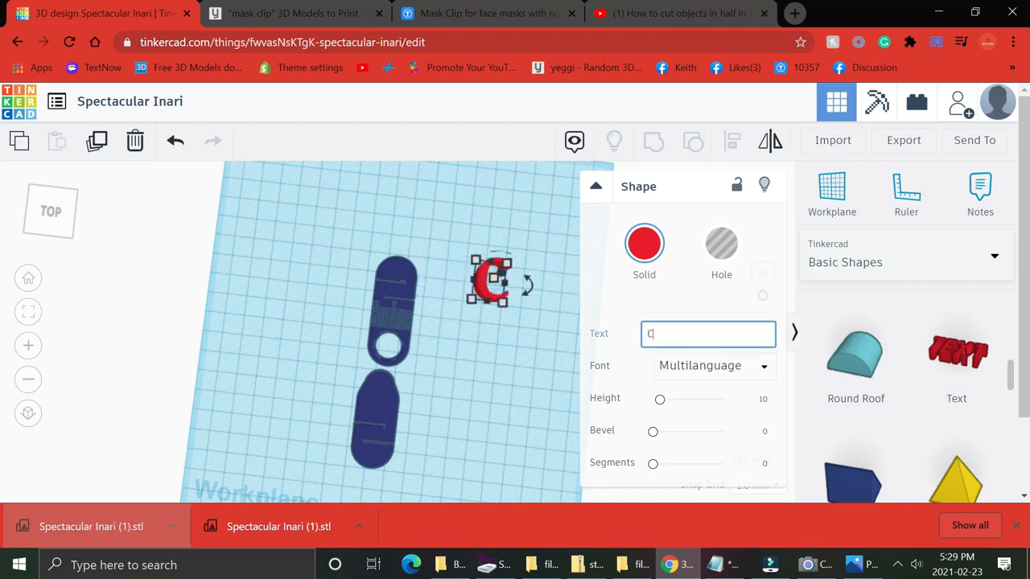
{"action": "type", "text": "LIP"}
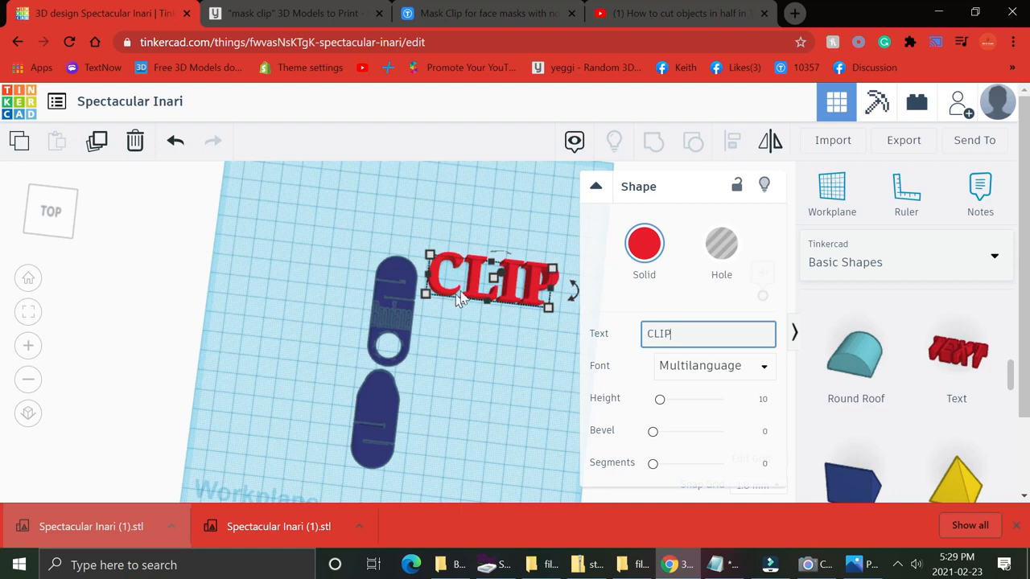
Shrink the CLIP text to about 22 mm wide and place it on the lower clip piece.
{"action": "left_click_drag", "start_coordinate": [554, 273], "coordinate": [375, 403]}
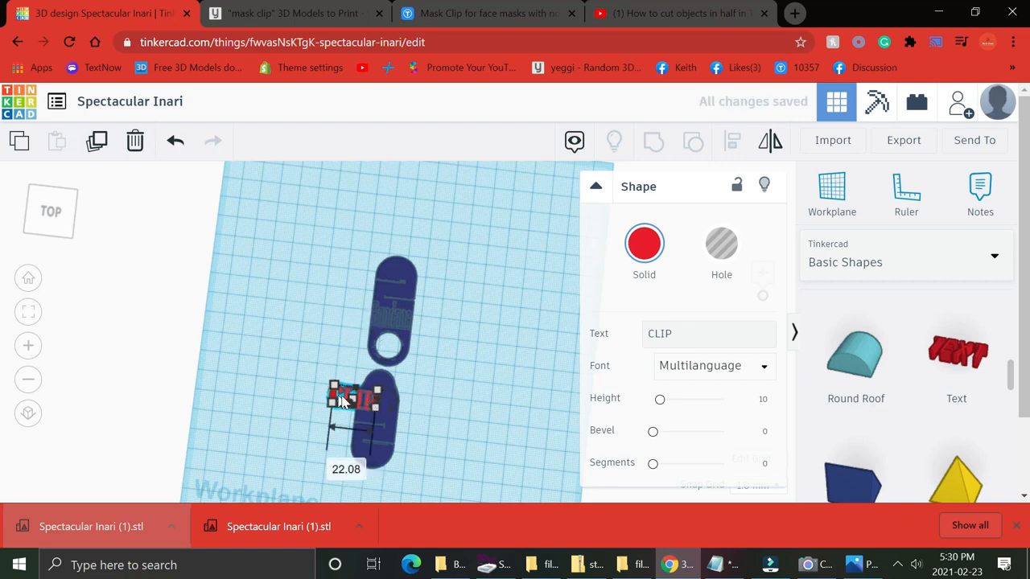
{"action": "left_click_drag", "start_coordinate": [365, 403], "coordinate": [347, 405]}
{"action": "left_click", "coordinate": [373, 412]}
{"action": "left_click", "coordinate": [439, 412]}
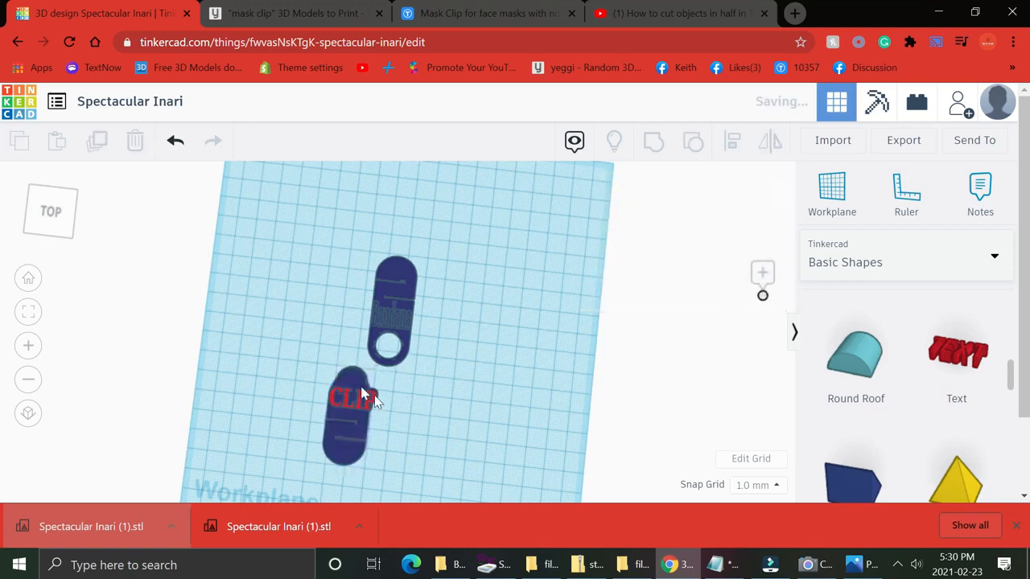
Adjust the CLIP text's thickness so it sits slightly above the lower clip piece.
{"action": "right_click_drag", "start_coordinate": [439, 450], "coordinate": [306, 350]}
{"action": "left_click", "coordinate": [328, 341]}
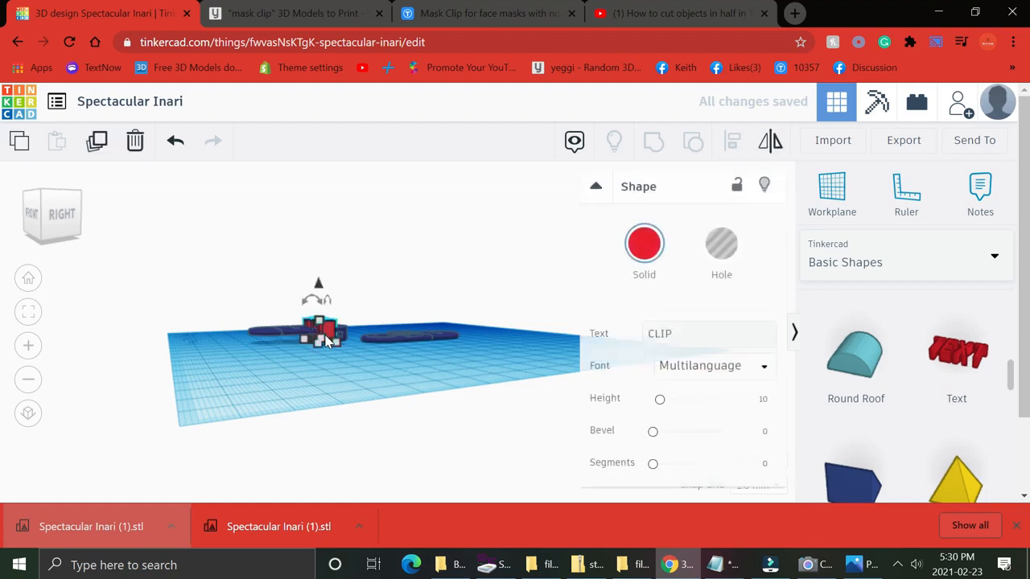
{"action": "mouse_move", "coordinate": [339, 341]}
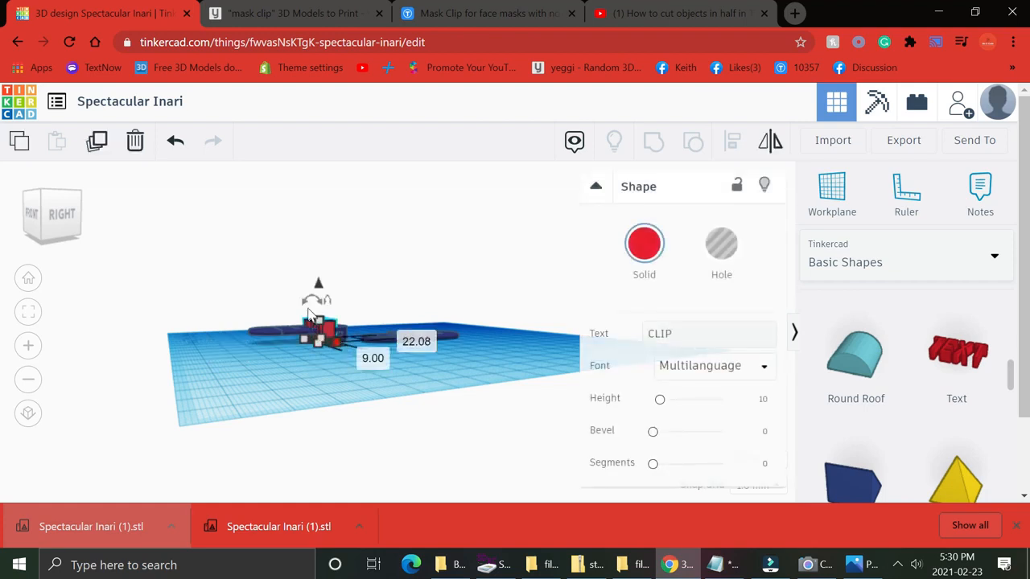
{"action": "left_click_drag", "start_coordinate": [320, 322], "coordinate": [319, 294]}
{"action": "left_click", "coordinate": [346, 375]}
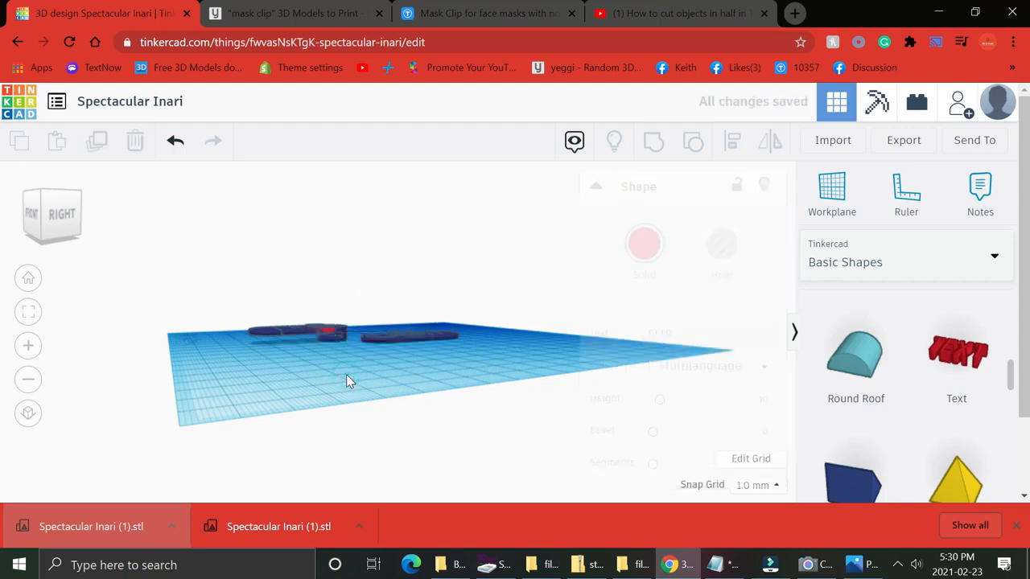
Rotate the CLIP text to lie diagonally along the lower clip piece.
{"action": "right_click_drag", "start_coordinate": [383, 408], "coordinate": [539, 445]}
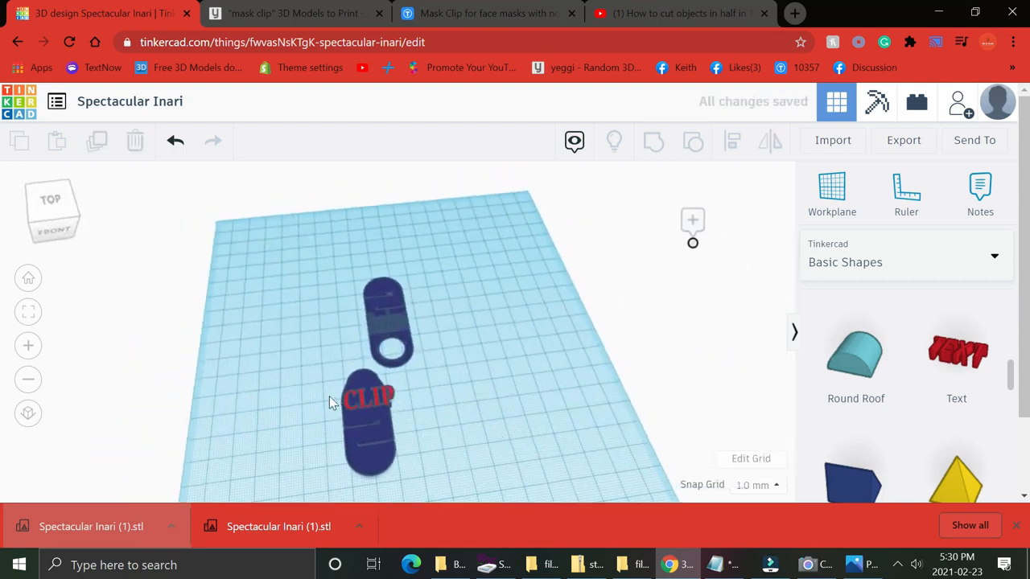
{"action": "left_click", "coordinate": [392, 402]}
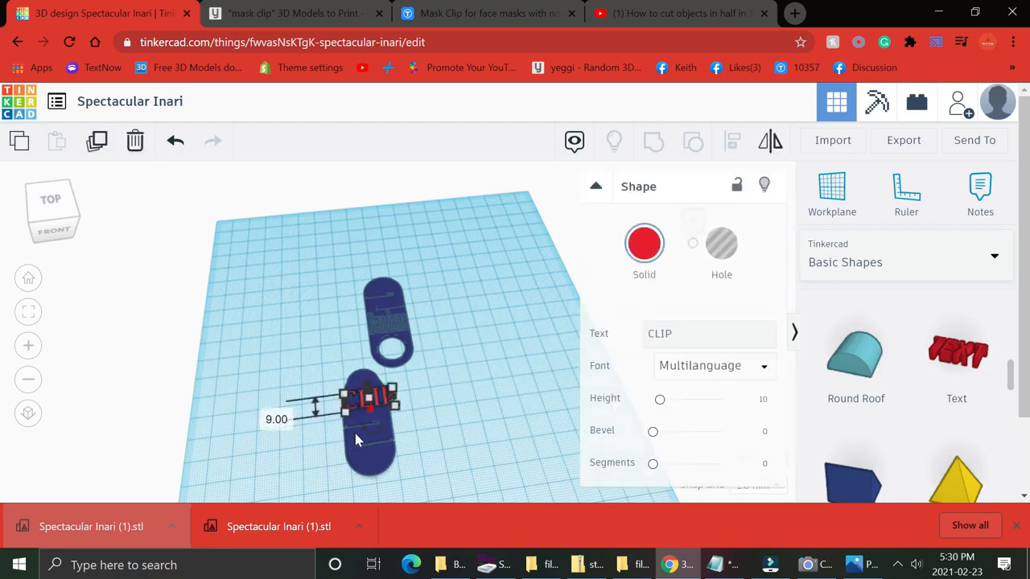
{"action": "left_click_drag", "start_coordinate": [372, 441], "coordinate": [299, 447]}
{"action": "left_click", "coordinate": [572, 358]}
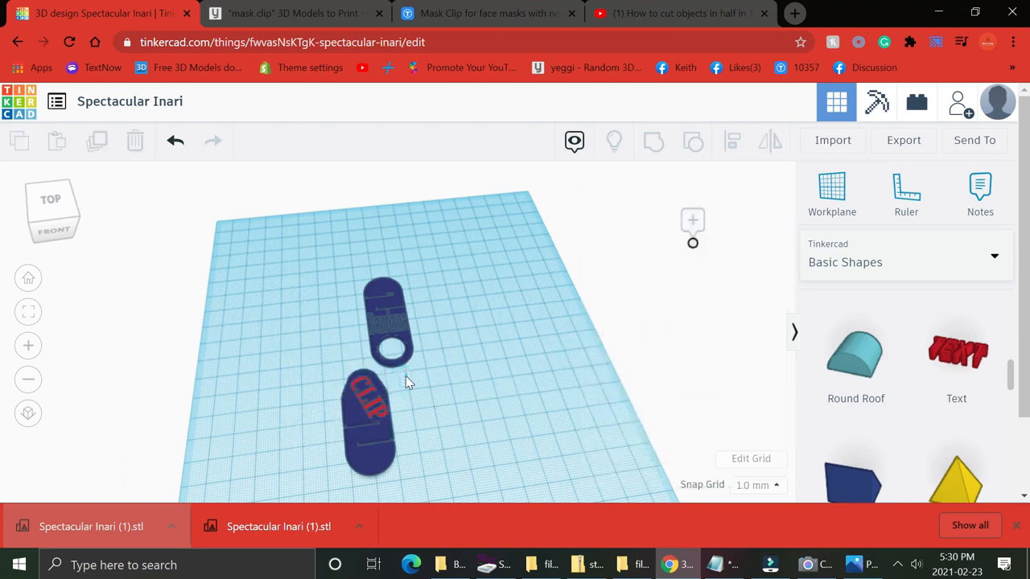
Group the CLIP text with the lower clip piece and move the group away from the upper piece.
{"action": "left_click_drag", "start_coordinate": [406, 375], "coordinate": [327, 471]}
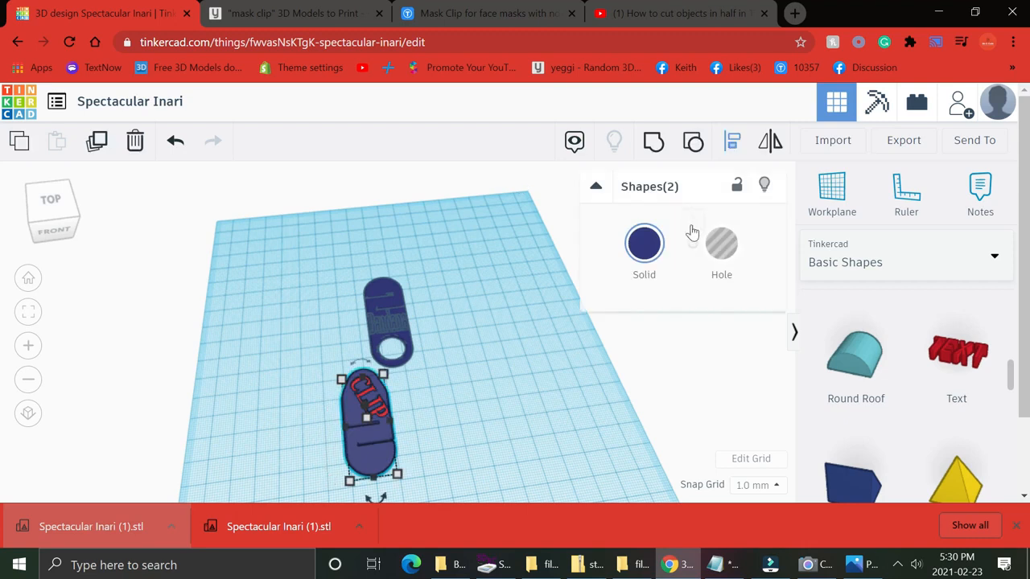
{"action": "left_click", "coordinate": [653, 146]}
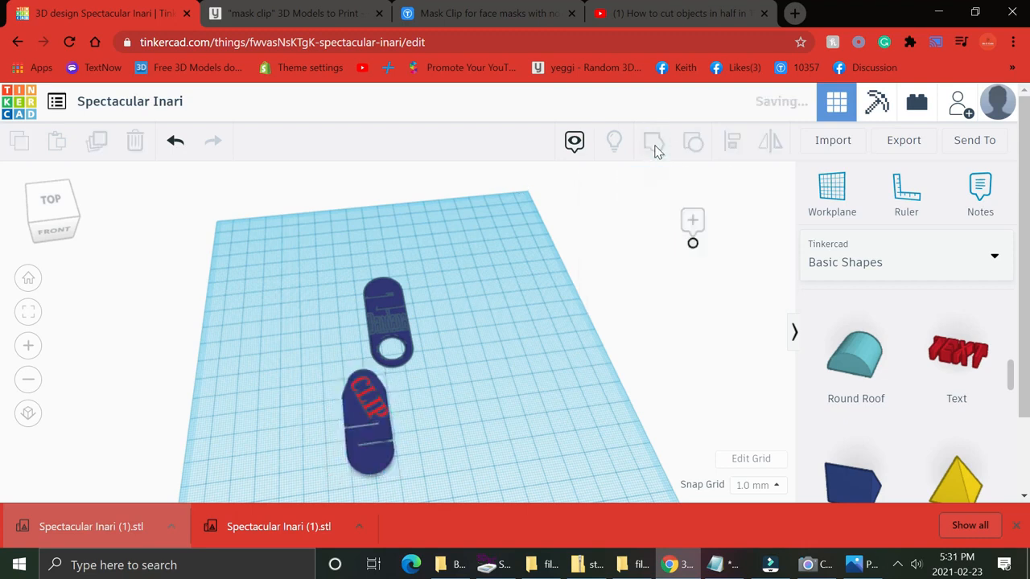
{"action": "left_click", "coordinate": [474, 375]}
{"action": "left_click_drag", "start_coordinate": [346, 422], "coordinate": [450, 427]}
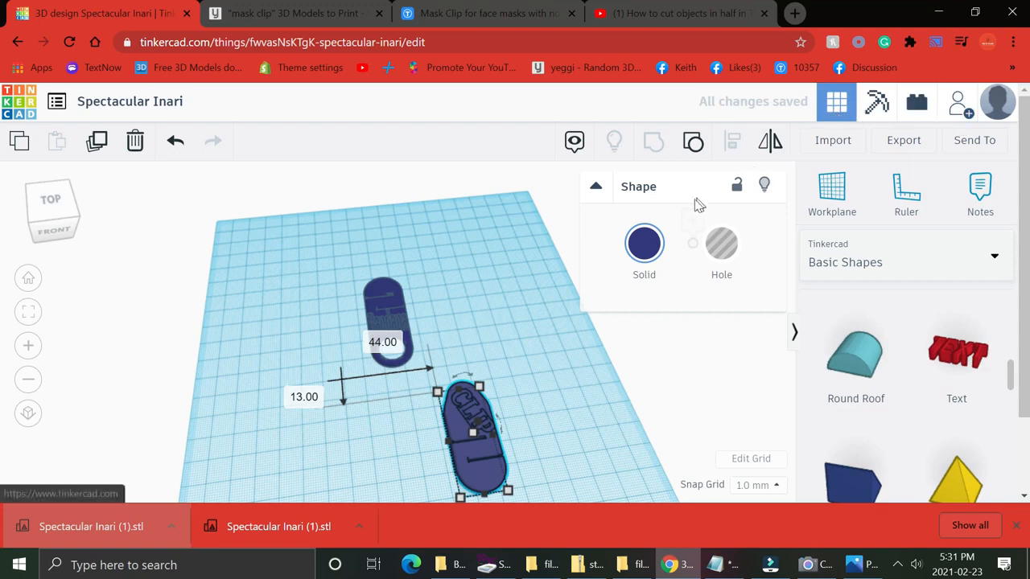
Export the lower and upper clip pieces separately as selected-shape STL files.
{"action": "left_click", "coordinate": [904, 141]}
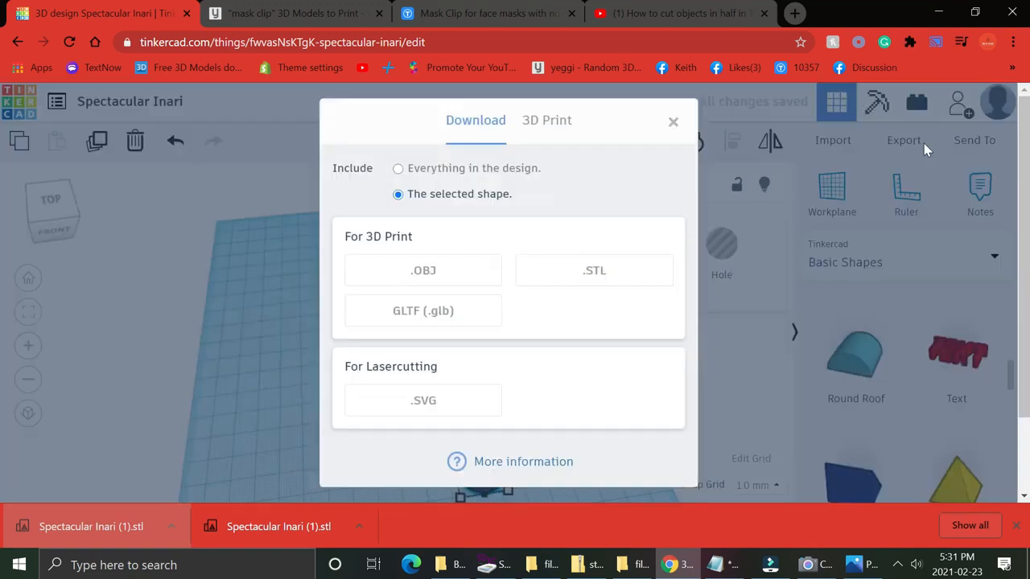
{"action": "left_click", "coordinate": [589, 270]}
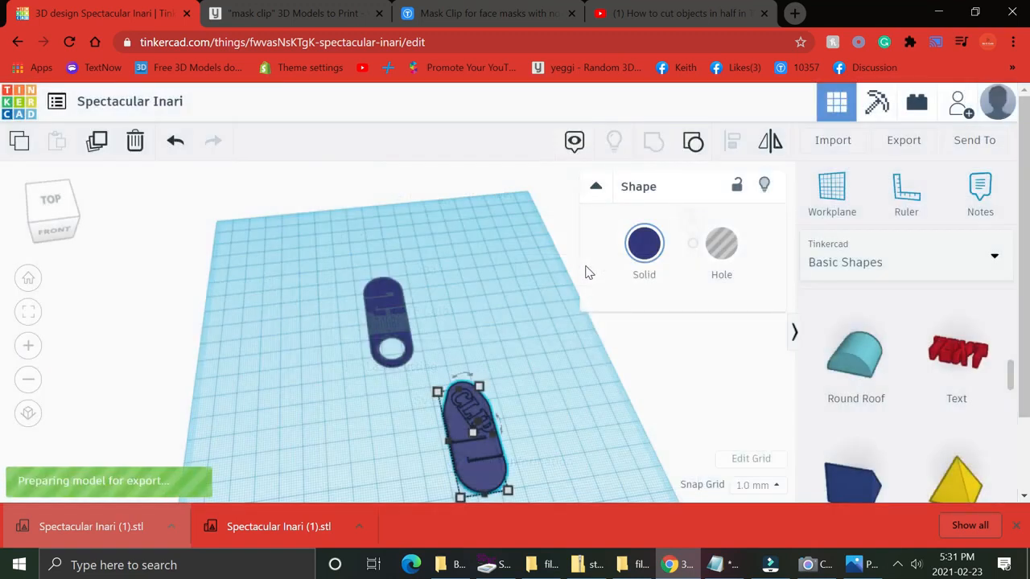
{"action": "left_click", "coordinate": [395, 326]}
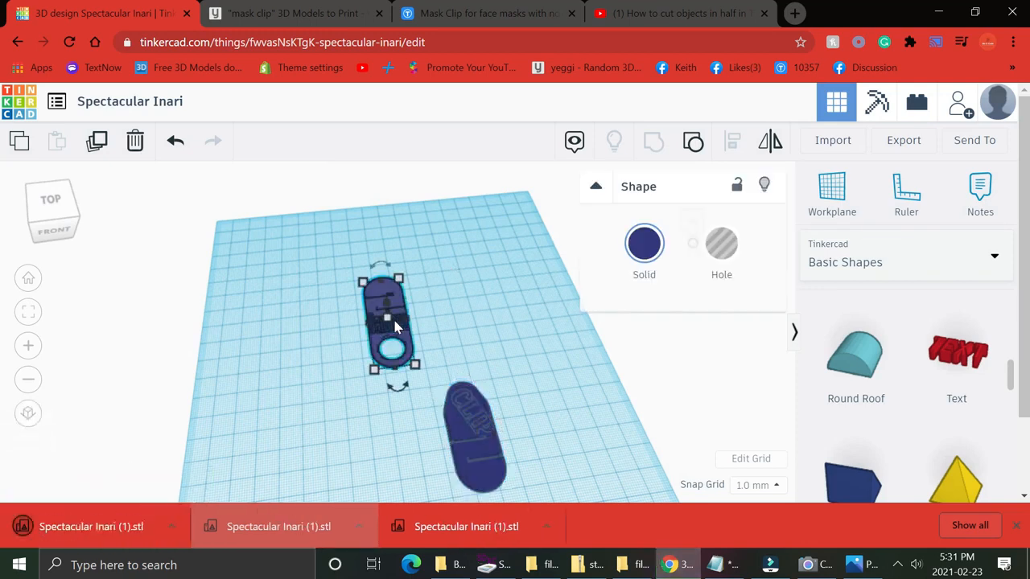
{"action": "left_click", "coordinate": [903, 140]}
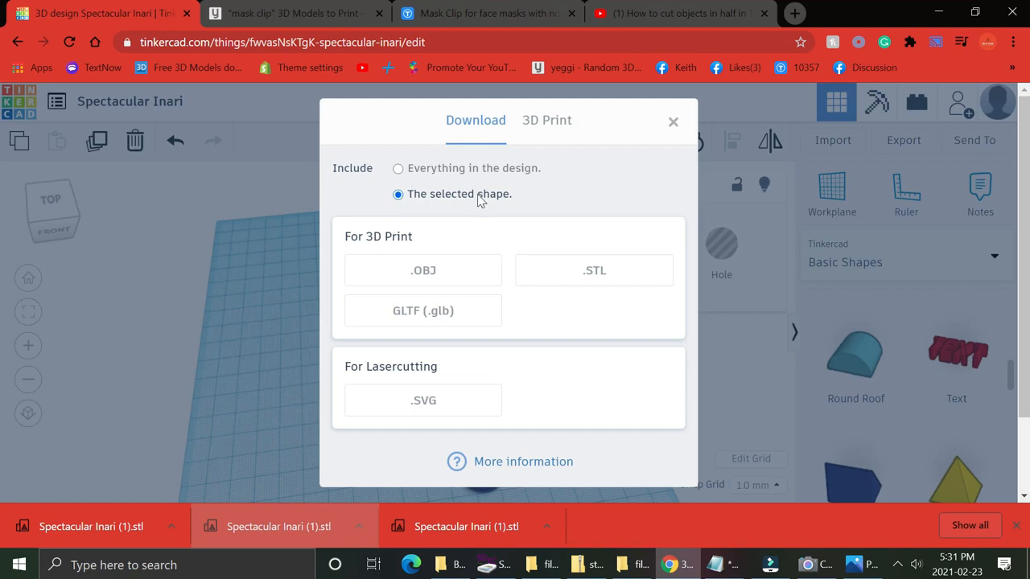
{"action": "left_click", "coordinate": [596, 266]}
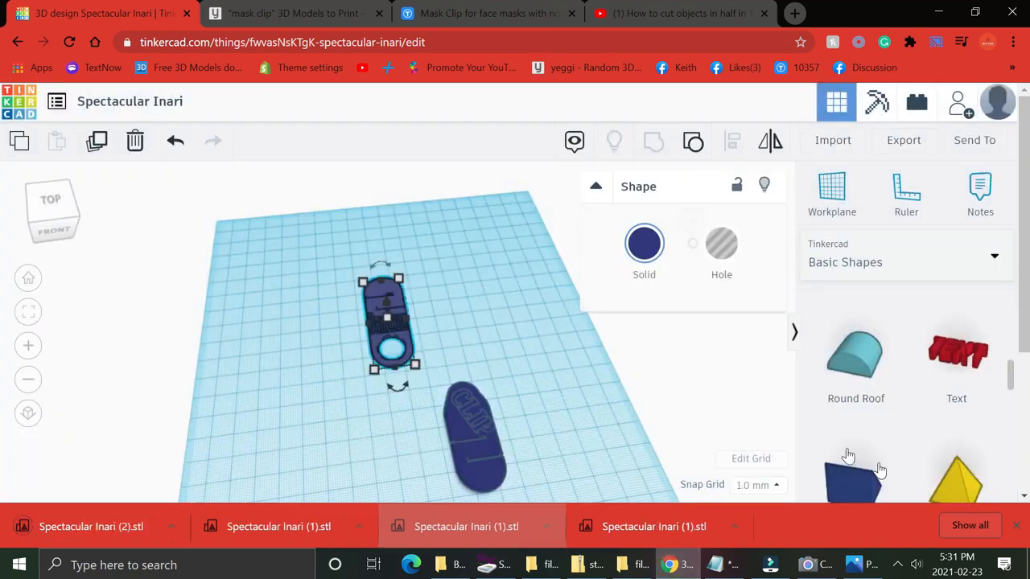
{"action": "left_click", "coordinate": [898, 566]}
{"action": "right_click", "coordinate": [913, 535]}
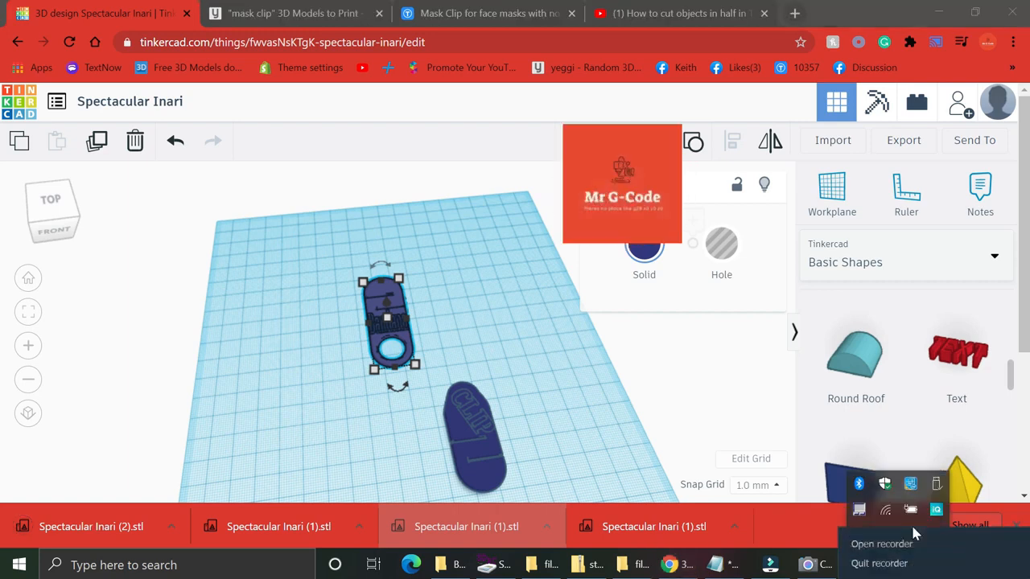
{"action": "left_click", "coordinate": [905, 544]}
{"action": "left_click", "coordinate": [734, 525]}
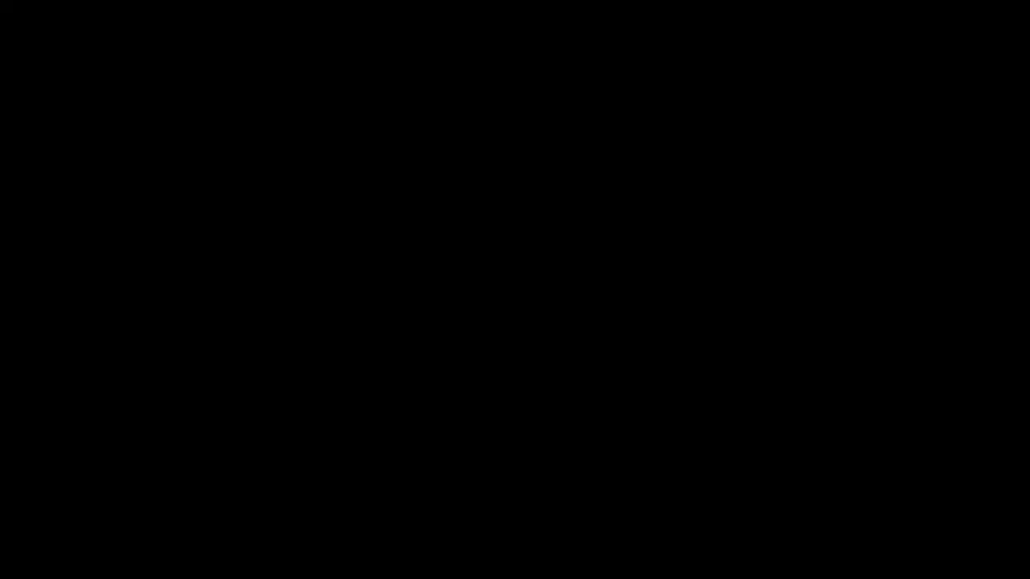